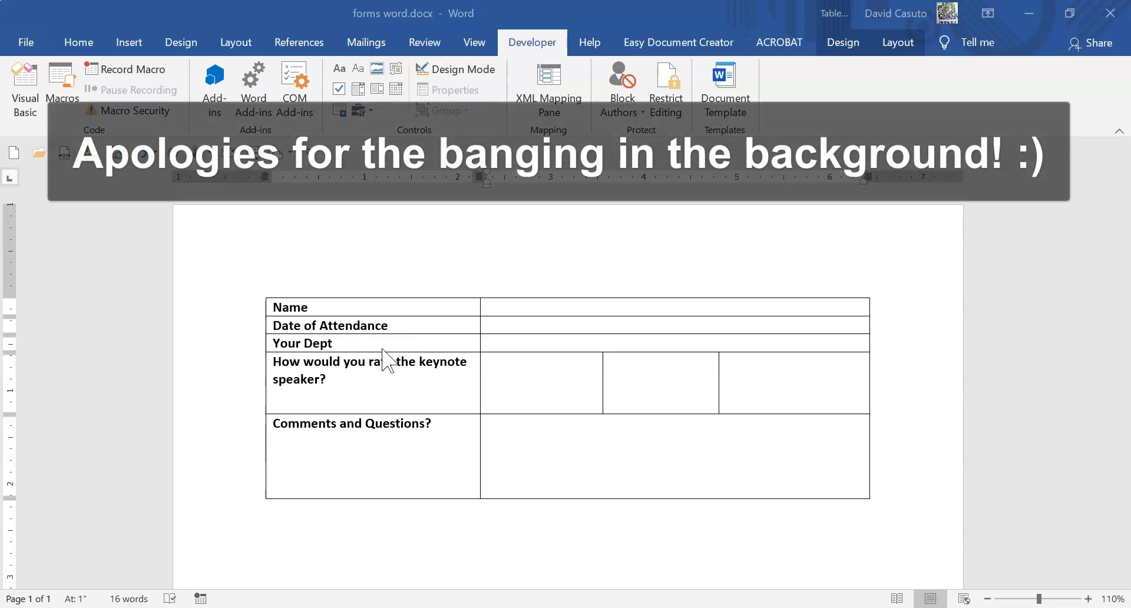
Step: Check the Developer entry in the ribbon customization options and close them without saving
left_click(377, 356)
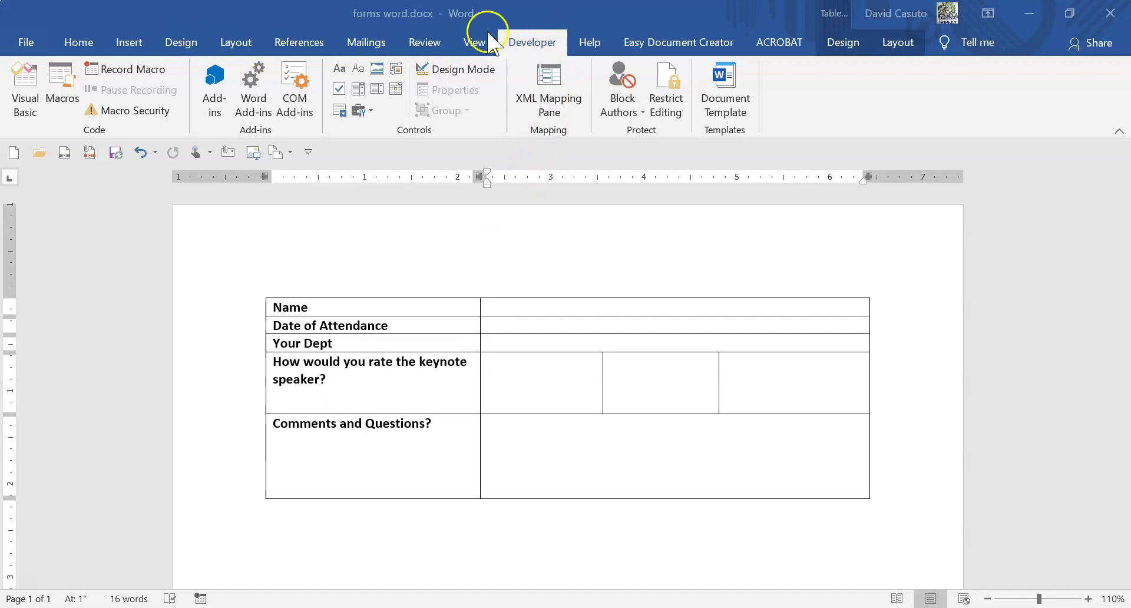
left_click(522, 50)
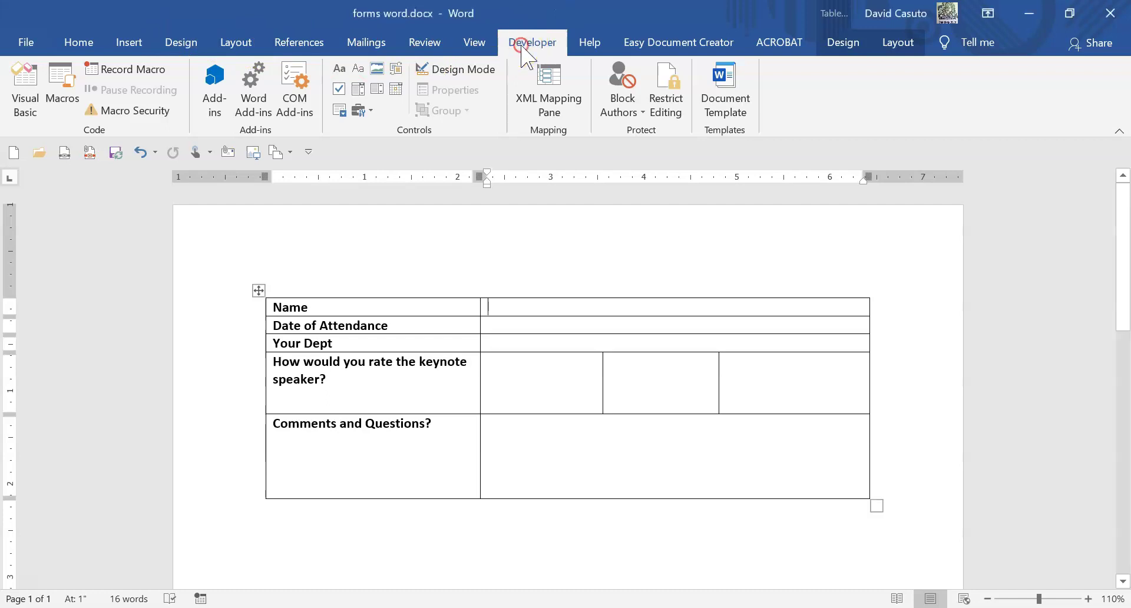
right_click(522, 50)
left_click(563, 56)
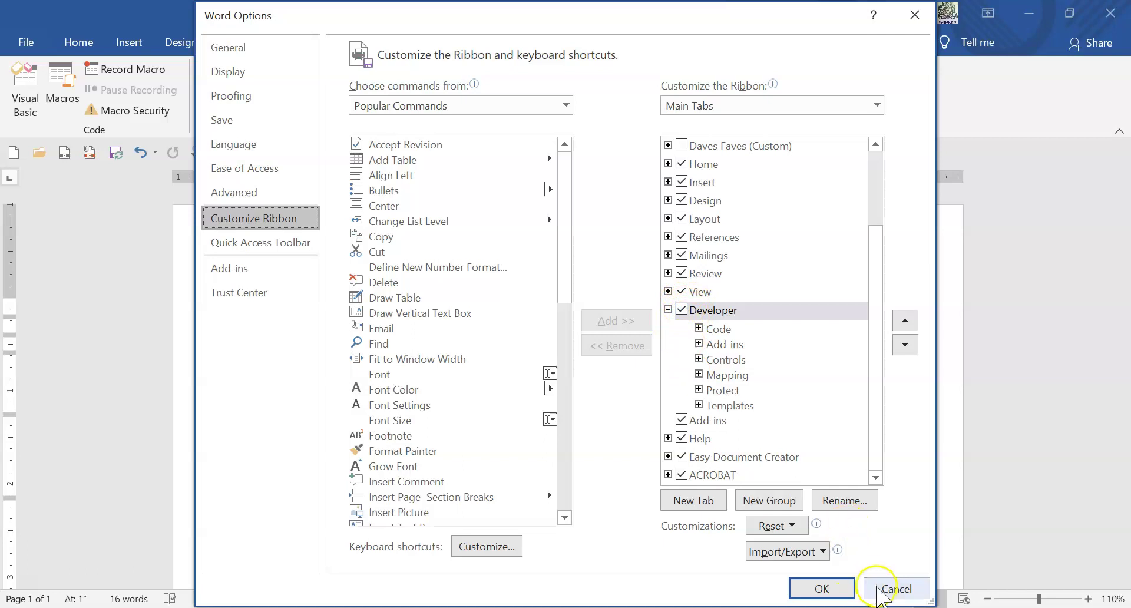
left_click(878, 589)
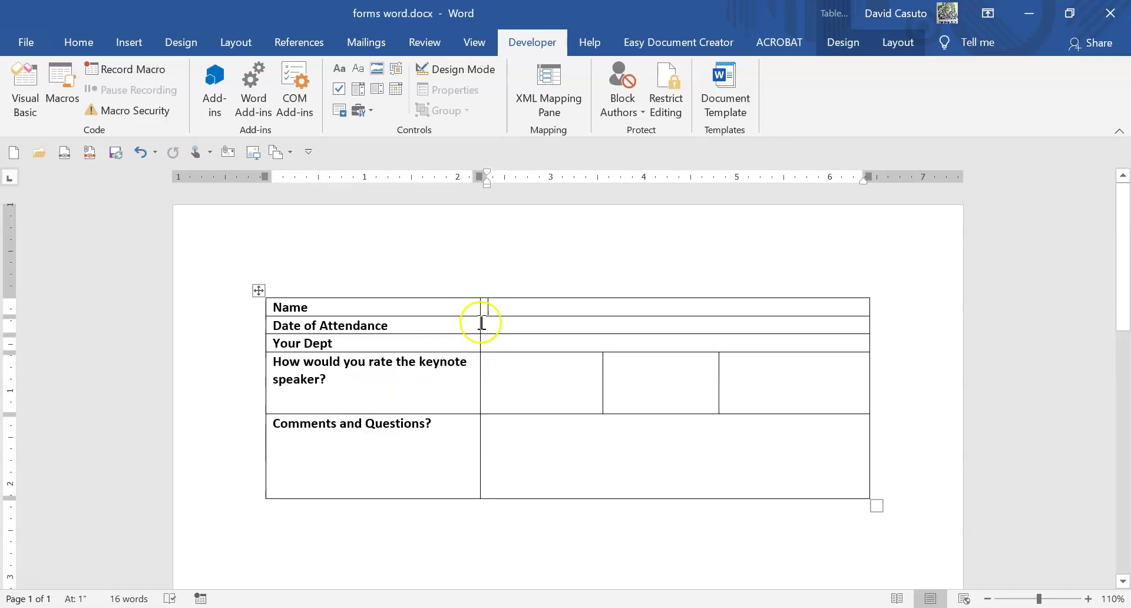
Step: Insert a legacy text form field in the empty cell beside Name
left_click(505, 305)
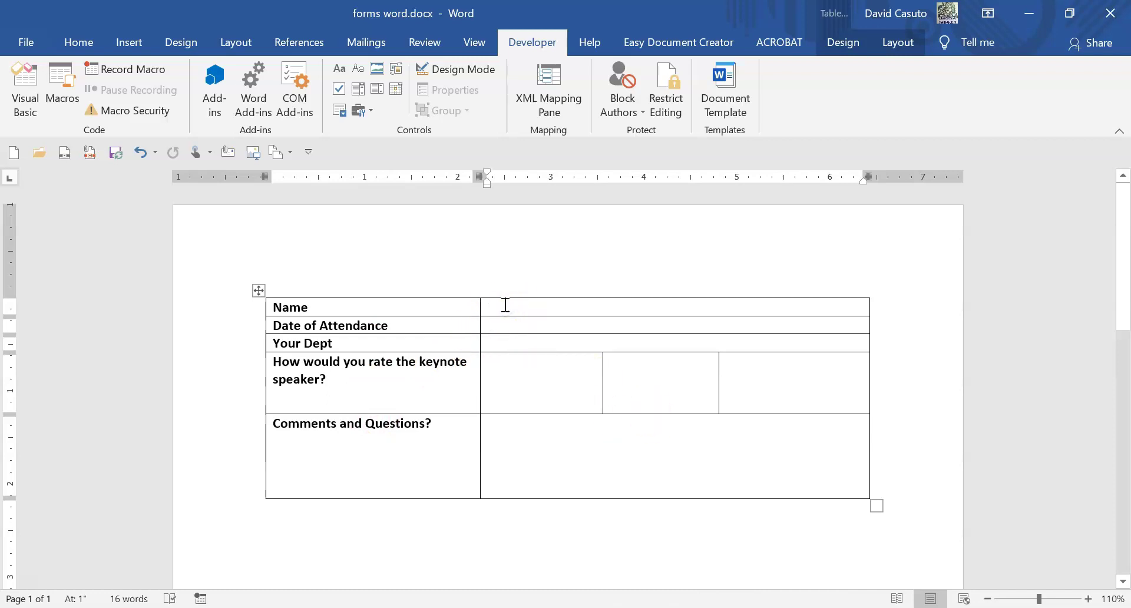
left_click(363, 112)
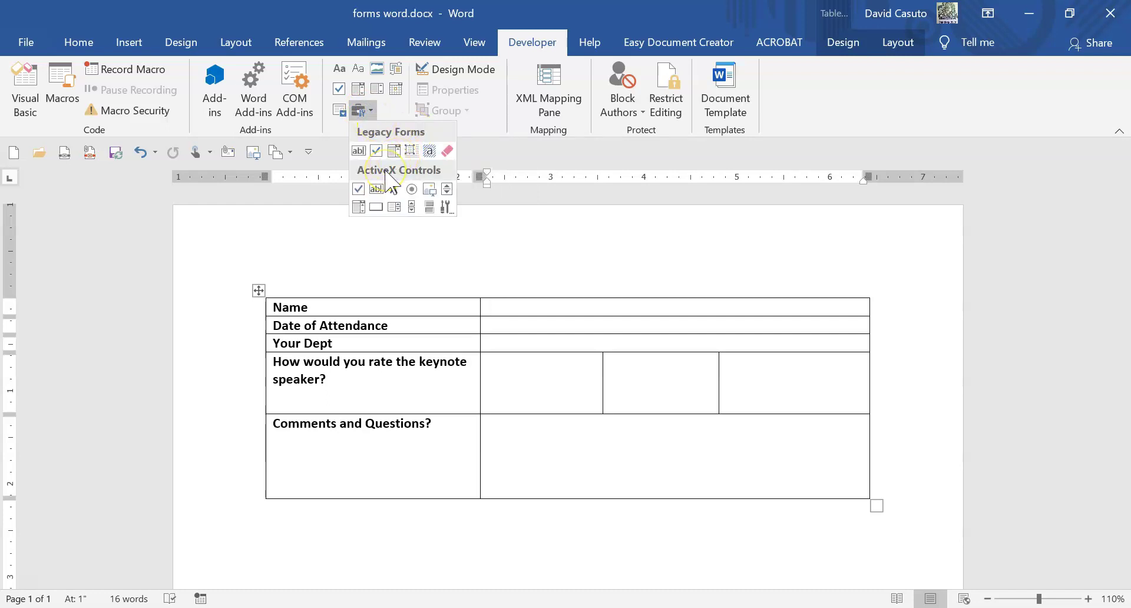
left_click(360, 152)
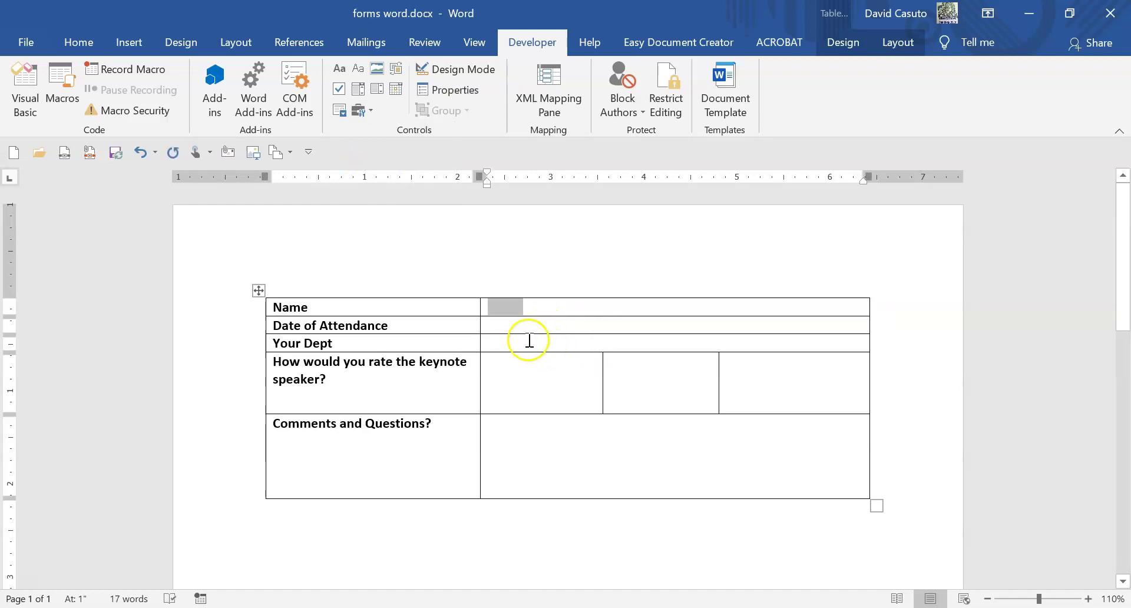
Step: Insert a date picker content control beside Date of Attendance and set its date format to MMMM d, yyyy
left_click(511, 328)
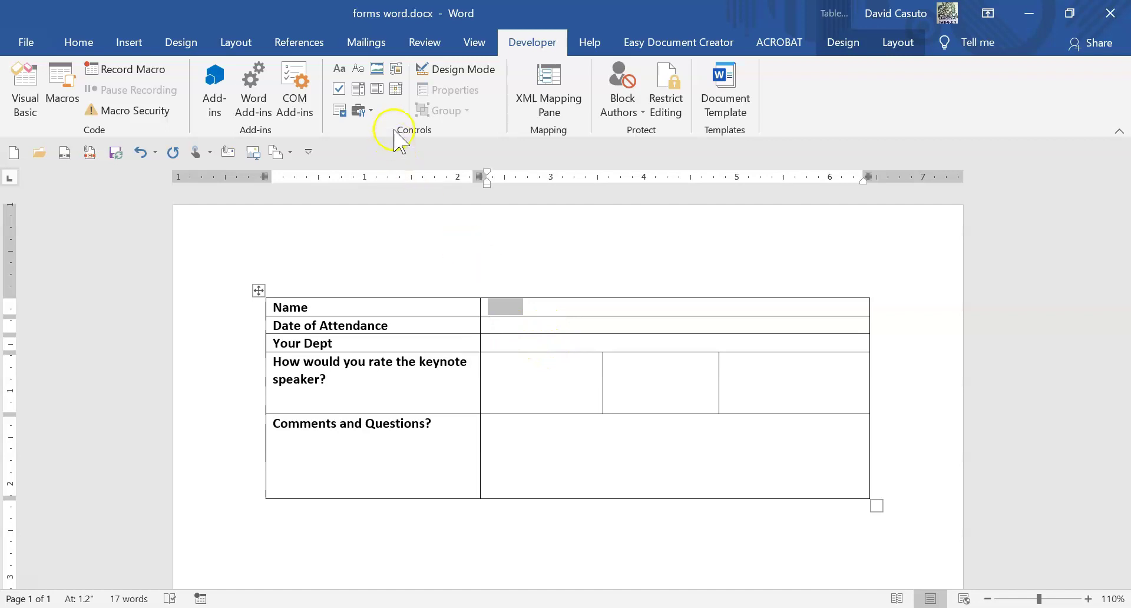
left_click(396, 89)
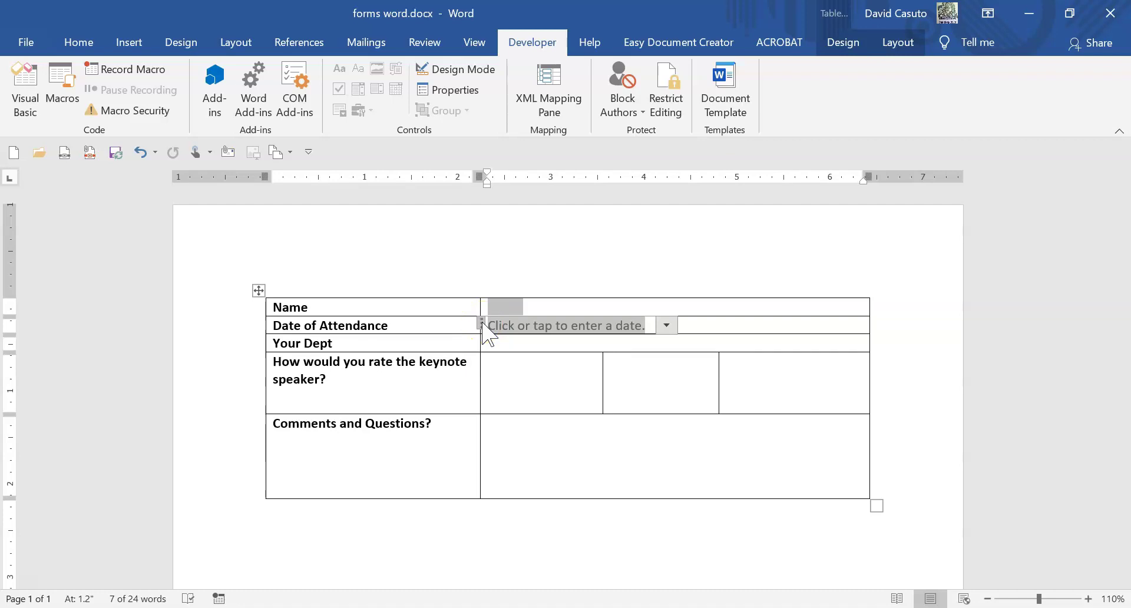
left_click(439, 97)
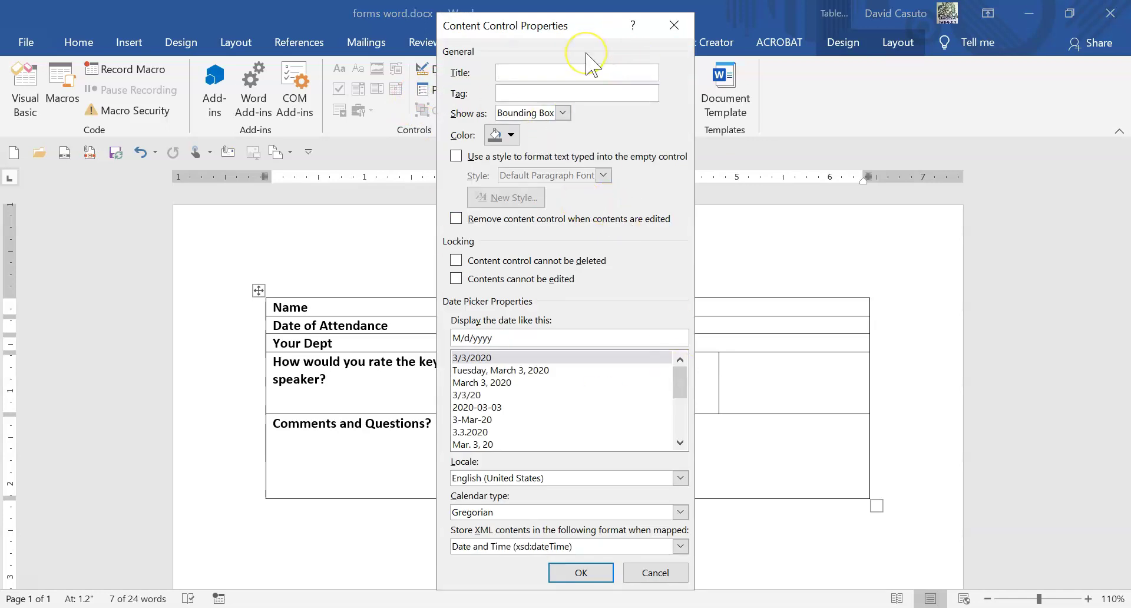
left_click(498, 384)
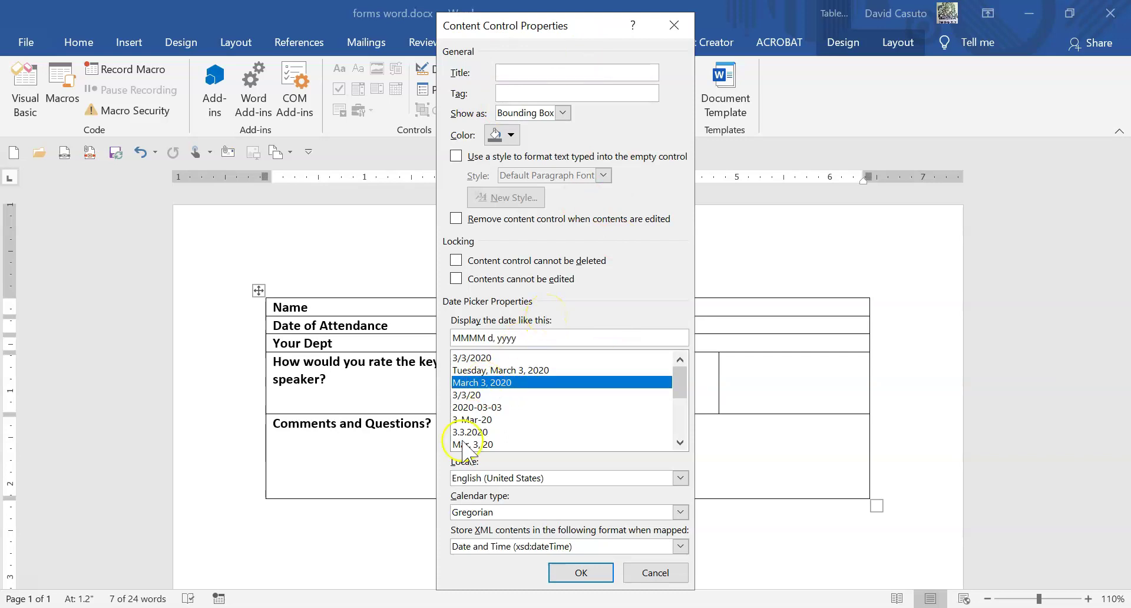
left_click(577, 572)
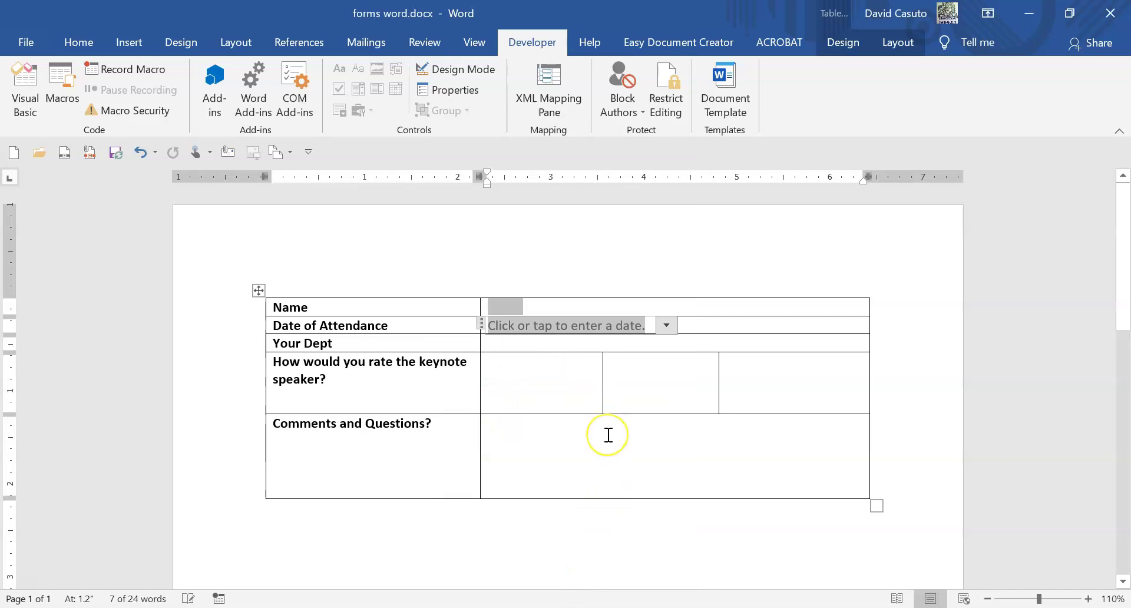
Step: Insert a legacy drop-down form field in the cell beside Your Dept
left_click(494, 341)
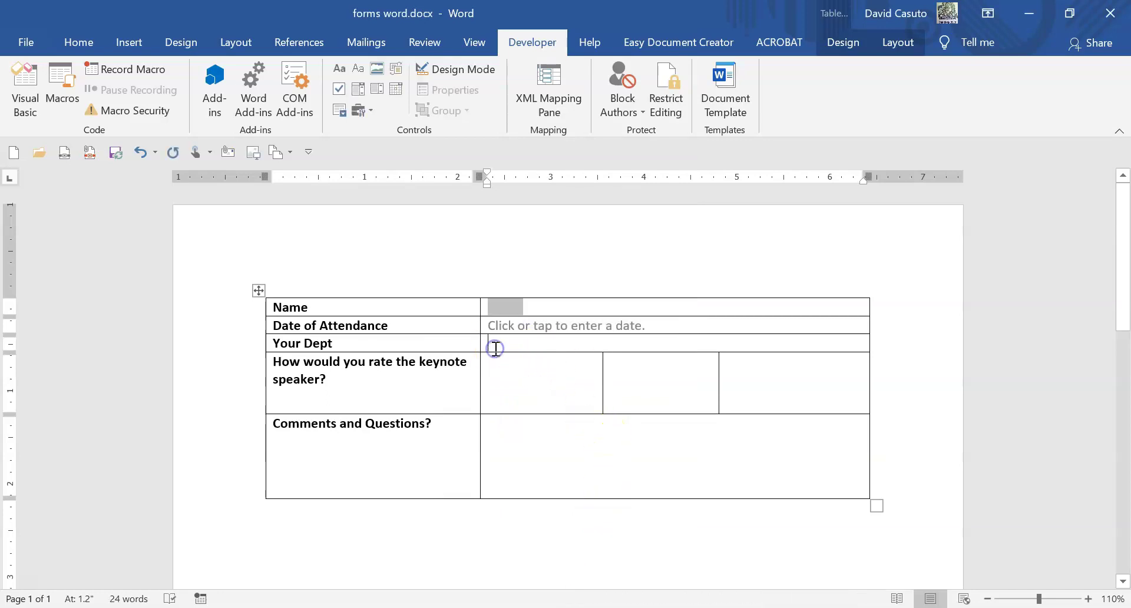
left_click(359, 111)
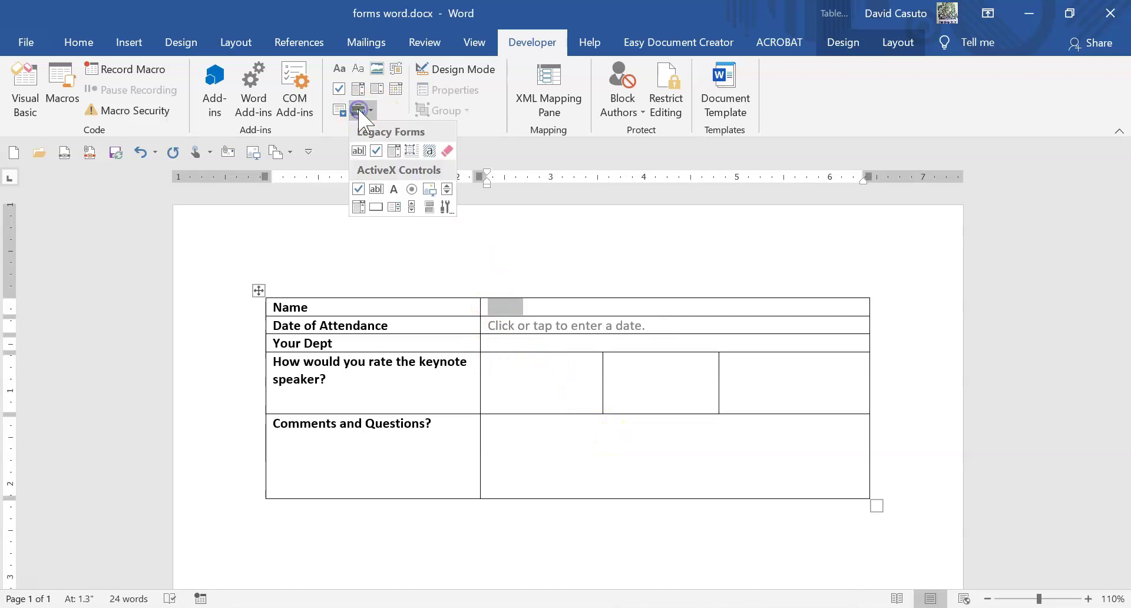
left_click(394, 152)
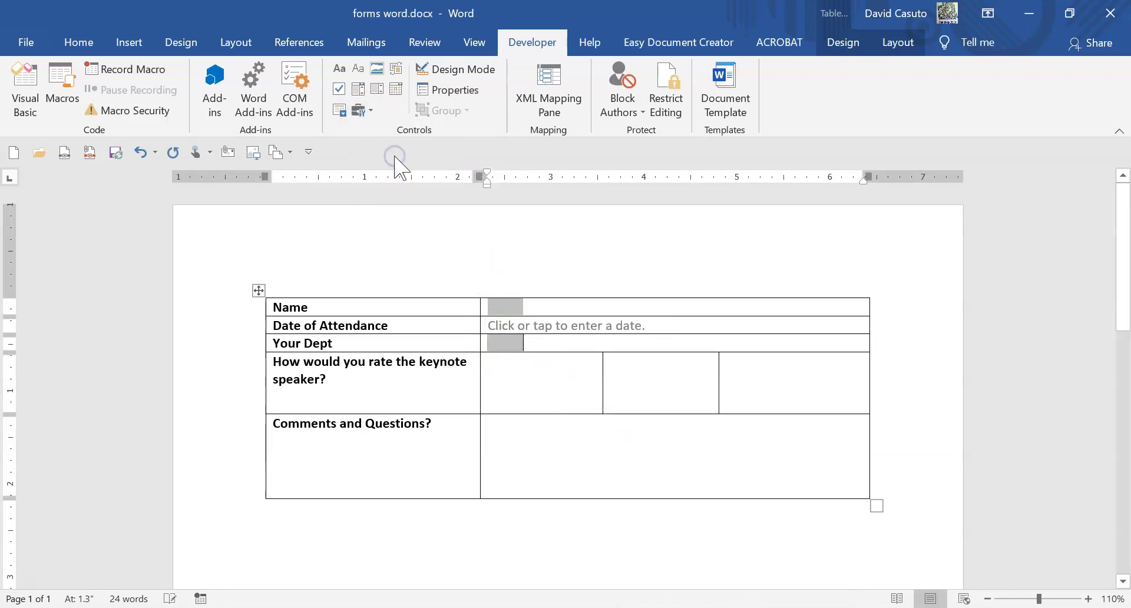
Step: Add the items IT, HR, Sales and Marketing to the Your Dept drop-down field
left_click(510, 343)
left_click(449, 90)
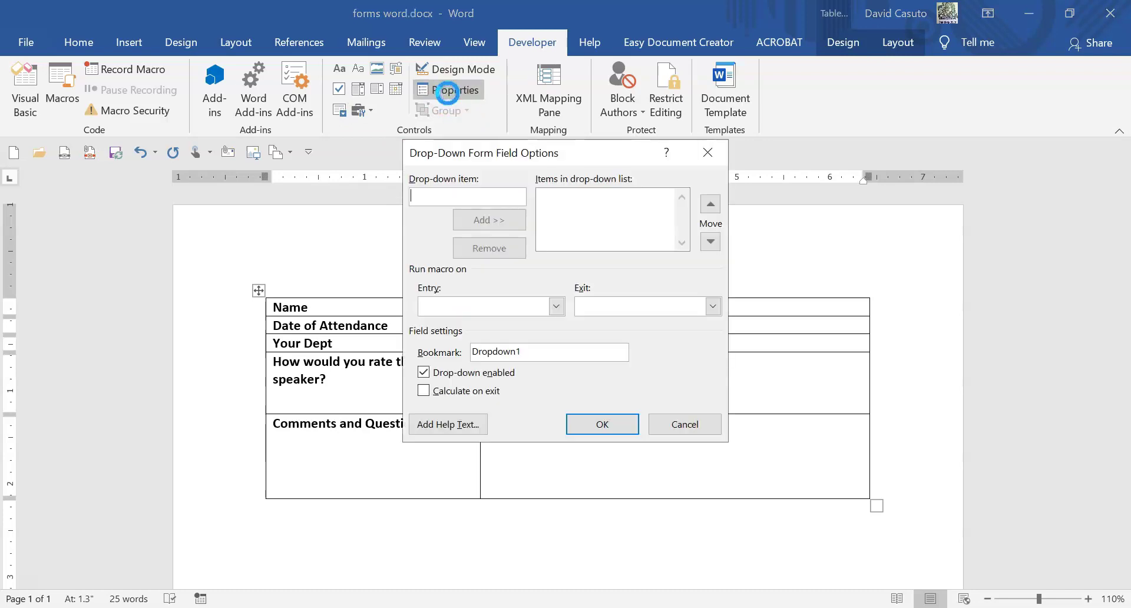
left_click(451, 198)
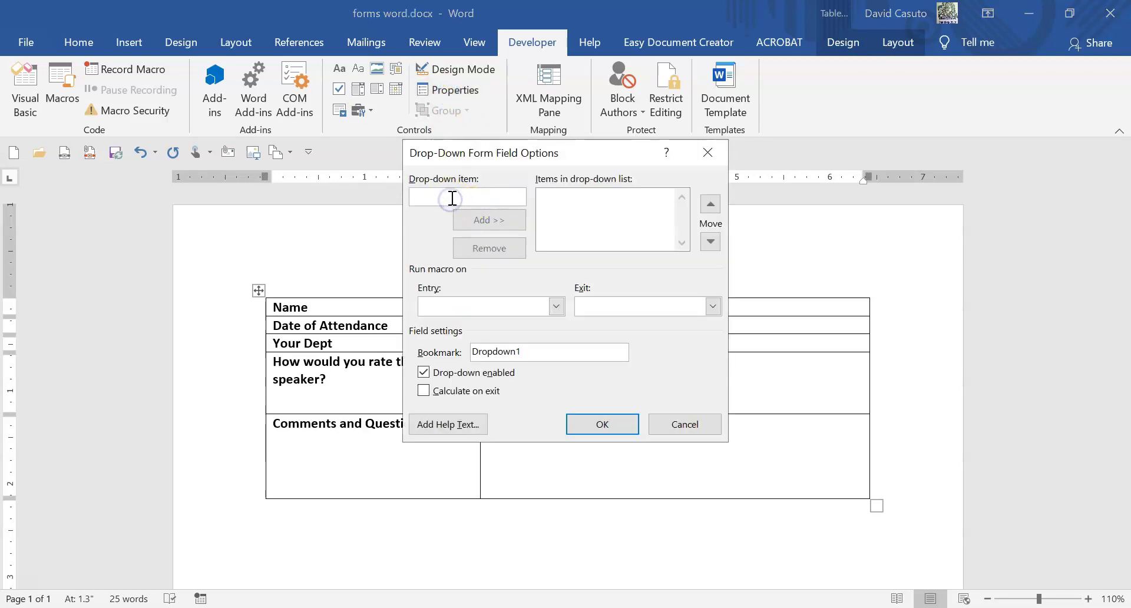
type("IK")
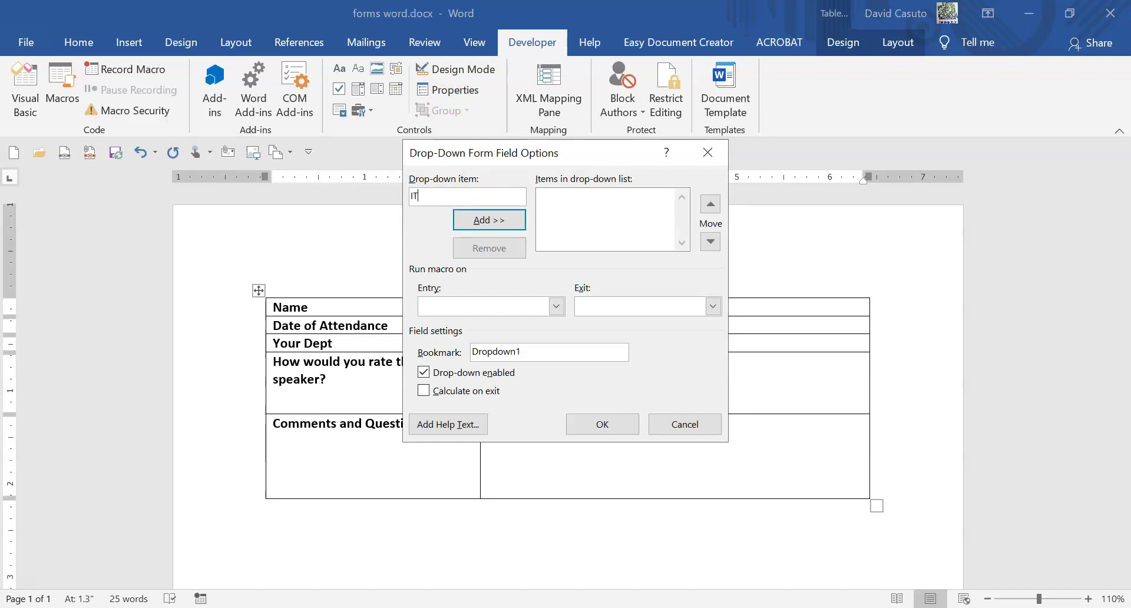
left_click(494, 218)
left_click(449, 194)
type("HR")
left_click(464, 221)
left_click(432, 197)
type("Sales")
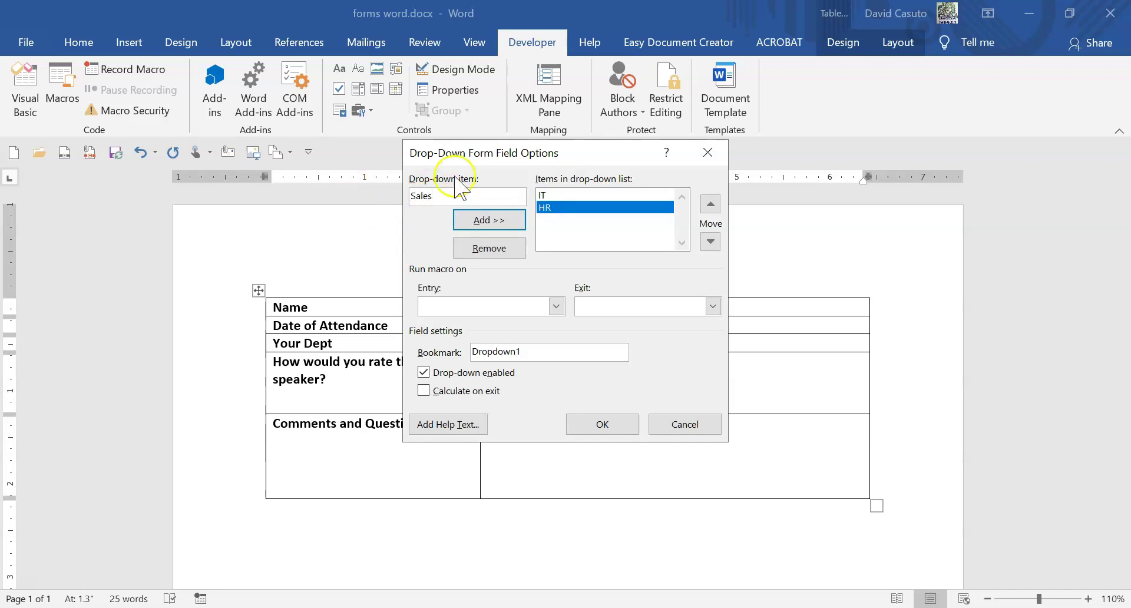
left_click(485, 220)
type("Marketing")
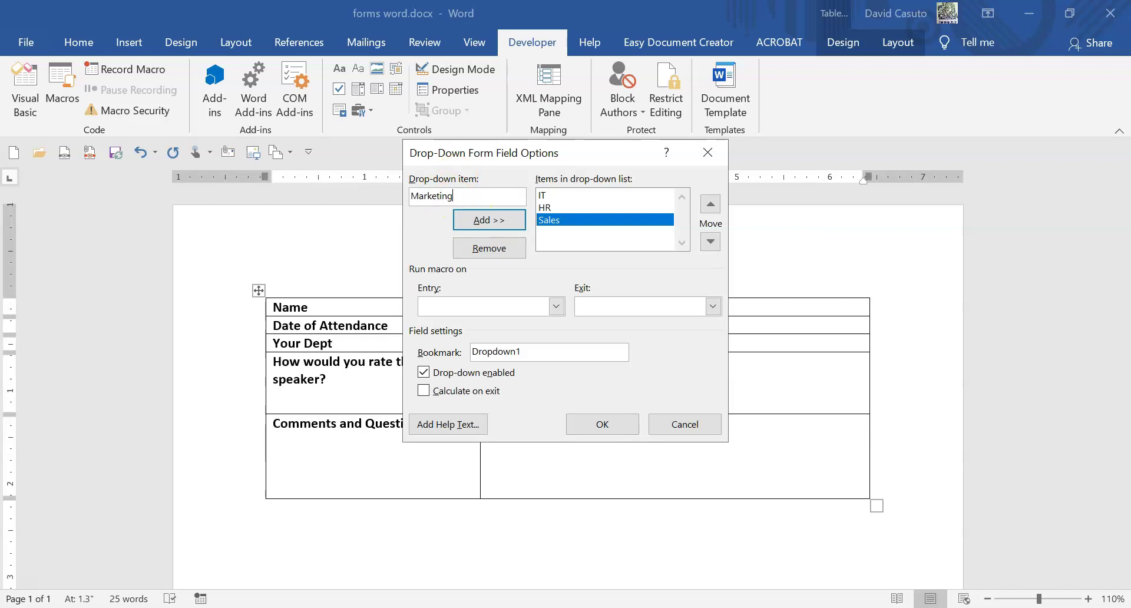
left_click(478, 220)
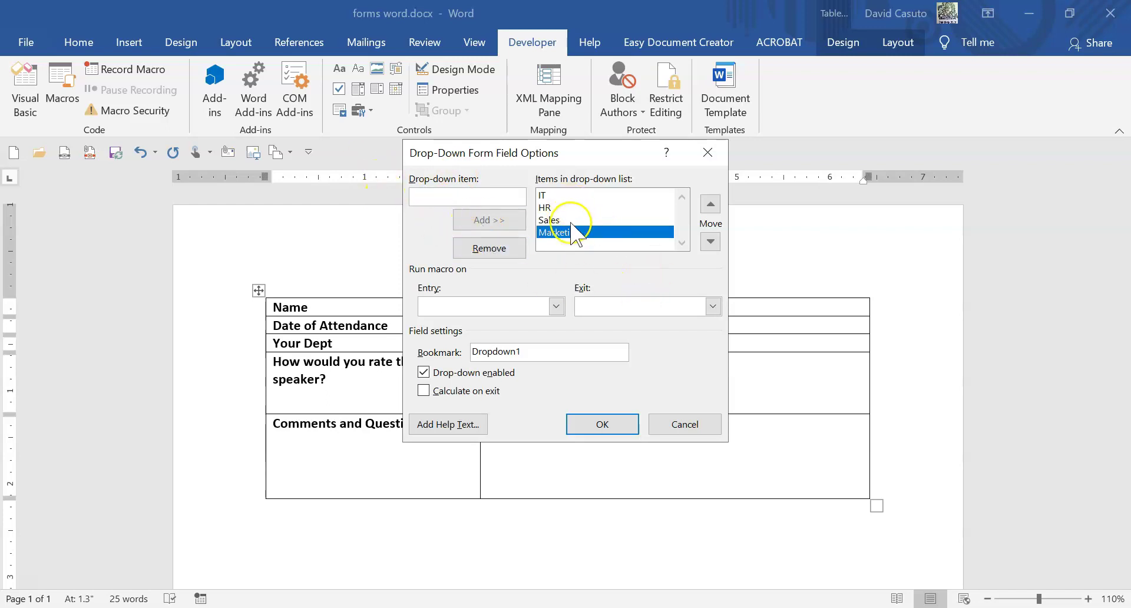
Step: Reorder the drop-down items alphabetically as HR, IT, Marketing, Sales
left_click(554, 207)
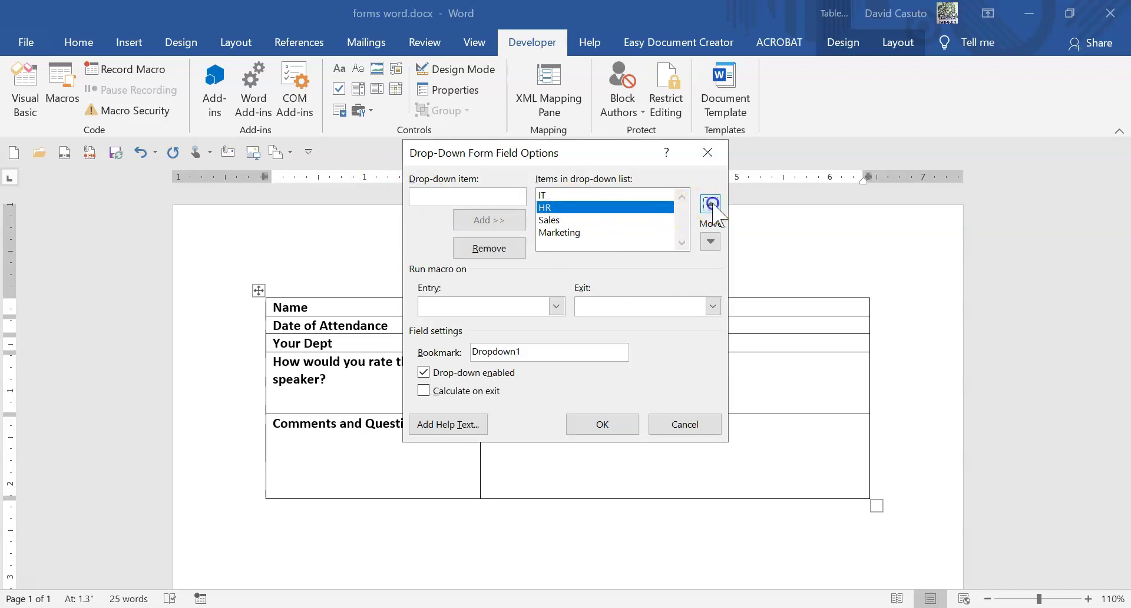
left_click(712, 204)
left_click(590, 232)
left_click(711, 204)
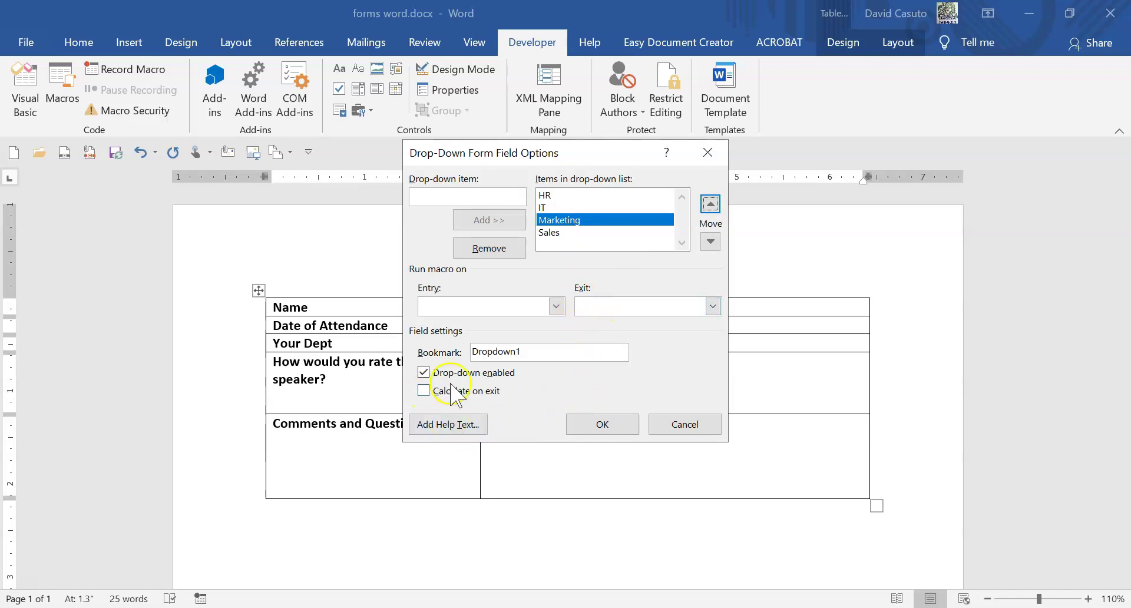
Step: Add custom status bar help text "Choose from drop down menu" to the drop-down field
left_click(436, 428)
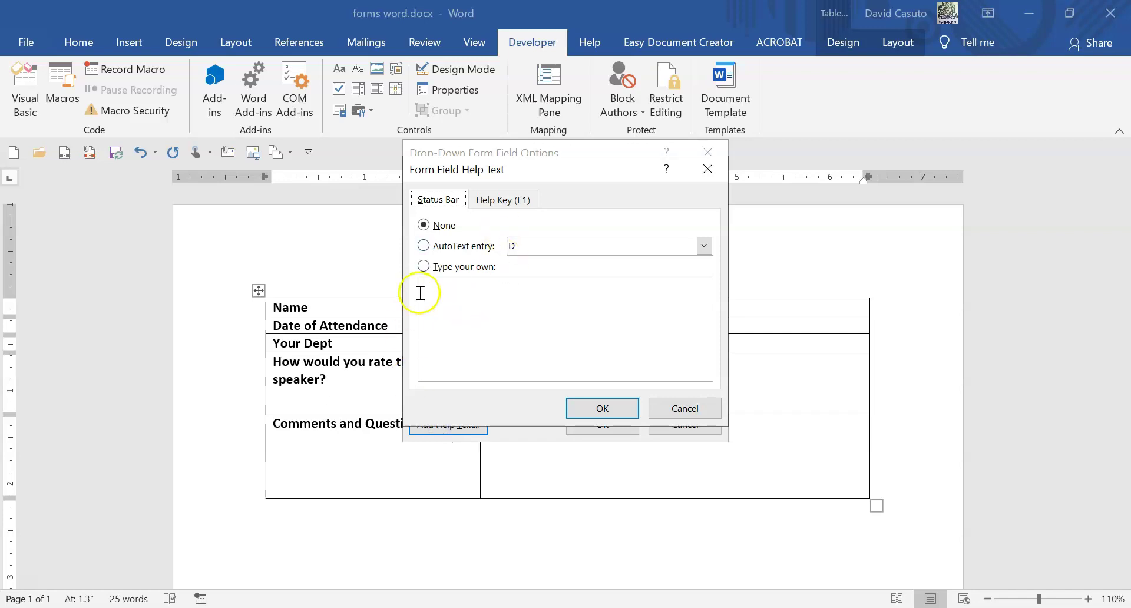
left_click(424, 266)
left_click(436, 304)
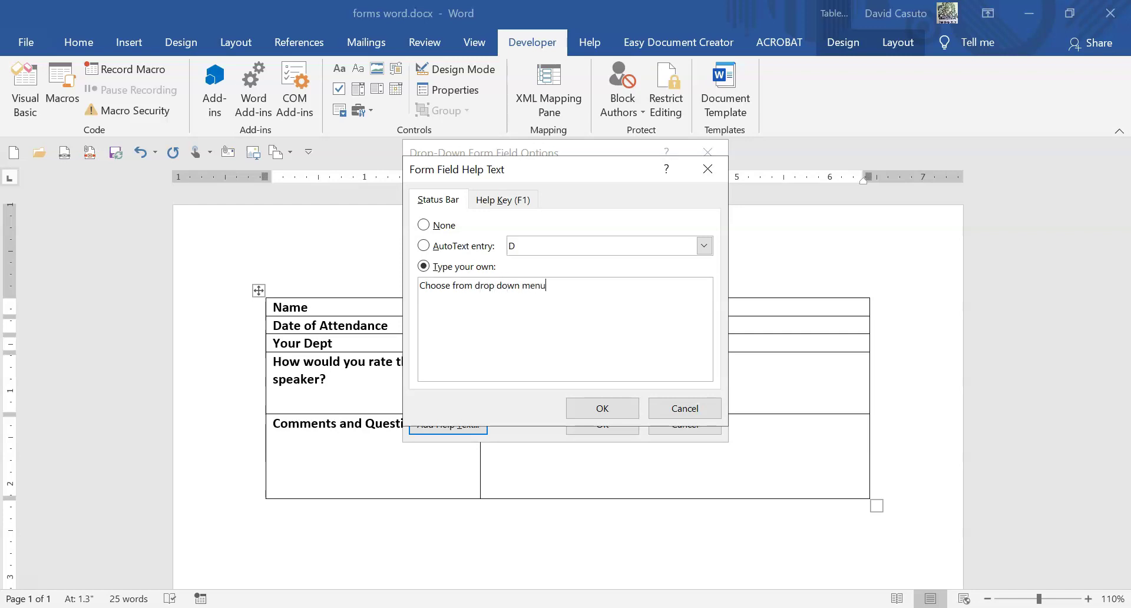
left_click(617, 404)
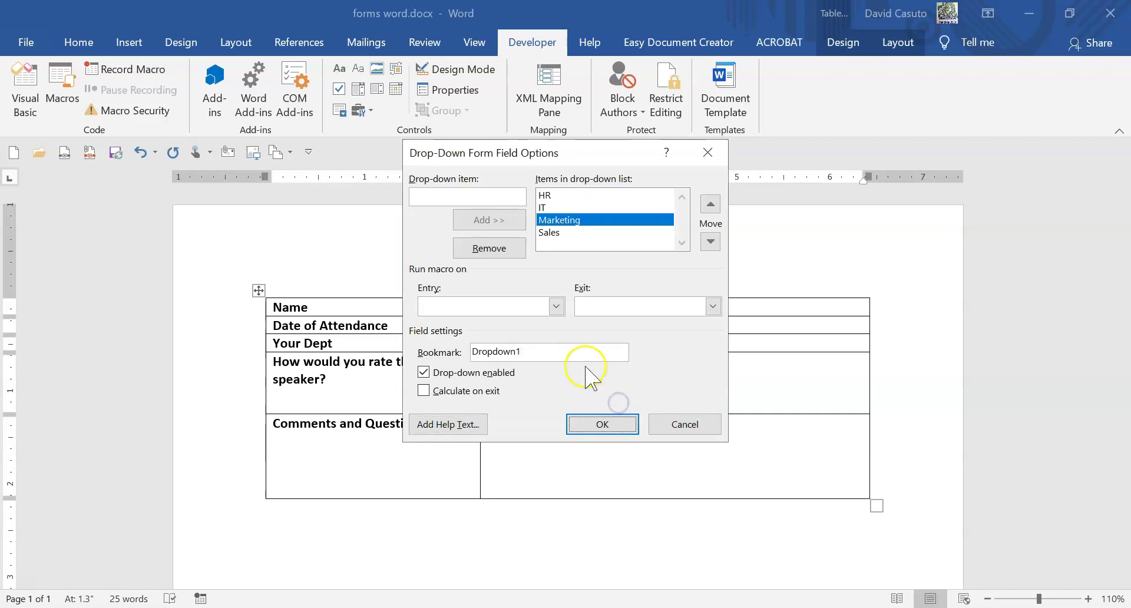
Step: Add a "Select one" item, move it to the start of the drop-down list, and confirm the field options
left_click(473, 201)
type("Select one")
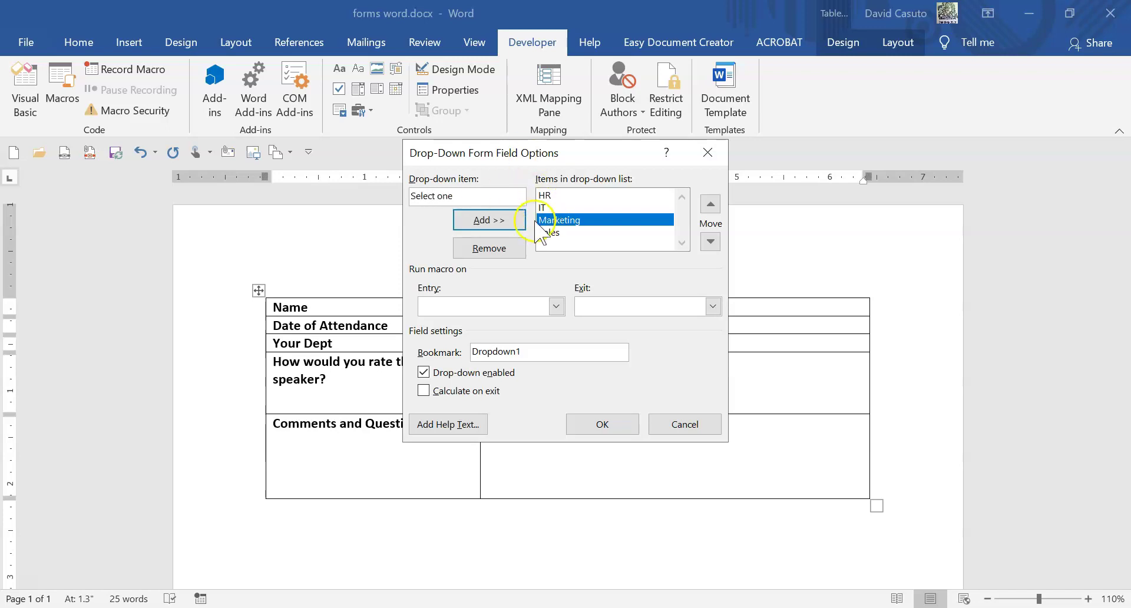
left_click(489, 220)
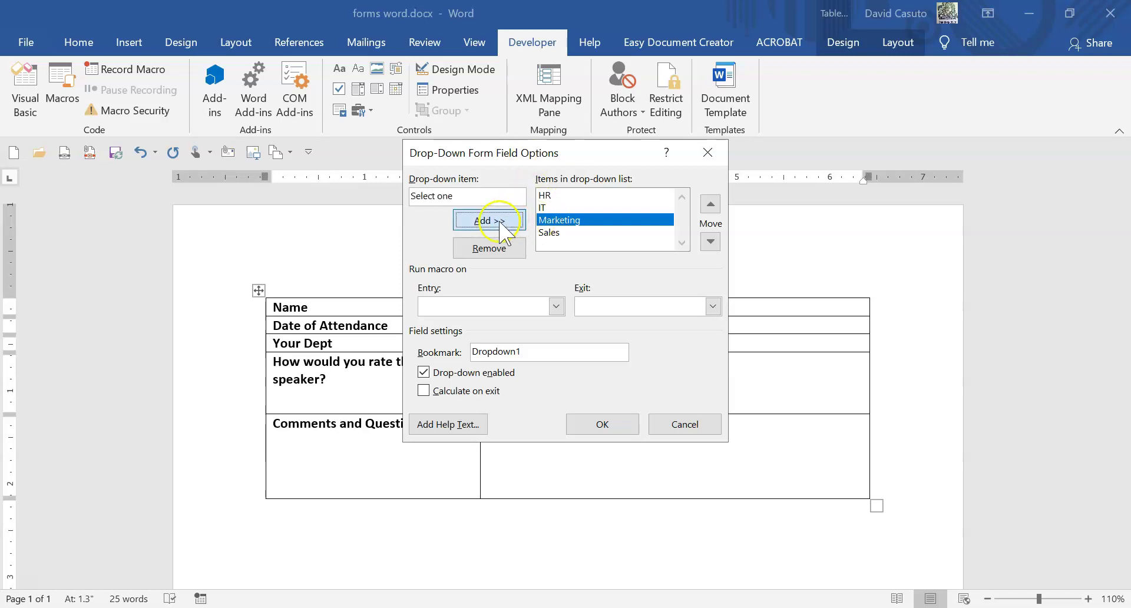
left_click(705, 206)
left_click(705, 207)
left_click(704, 206)
left_click(704, 206)
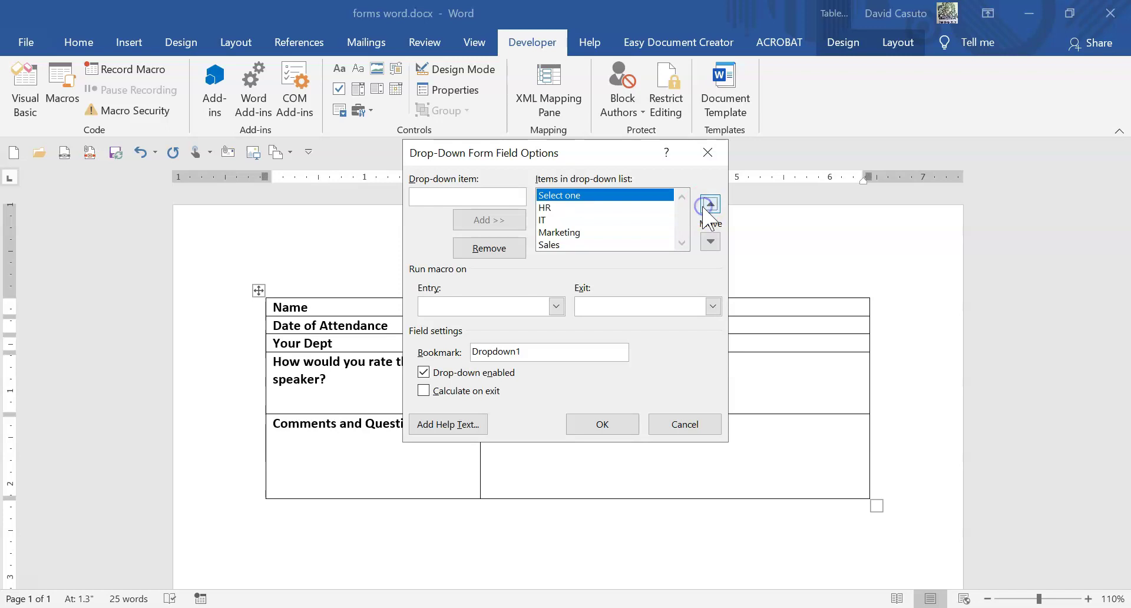
left_click(597, 425)
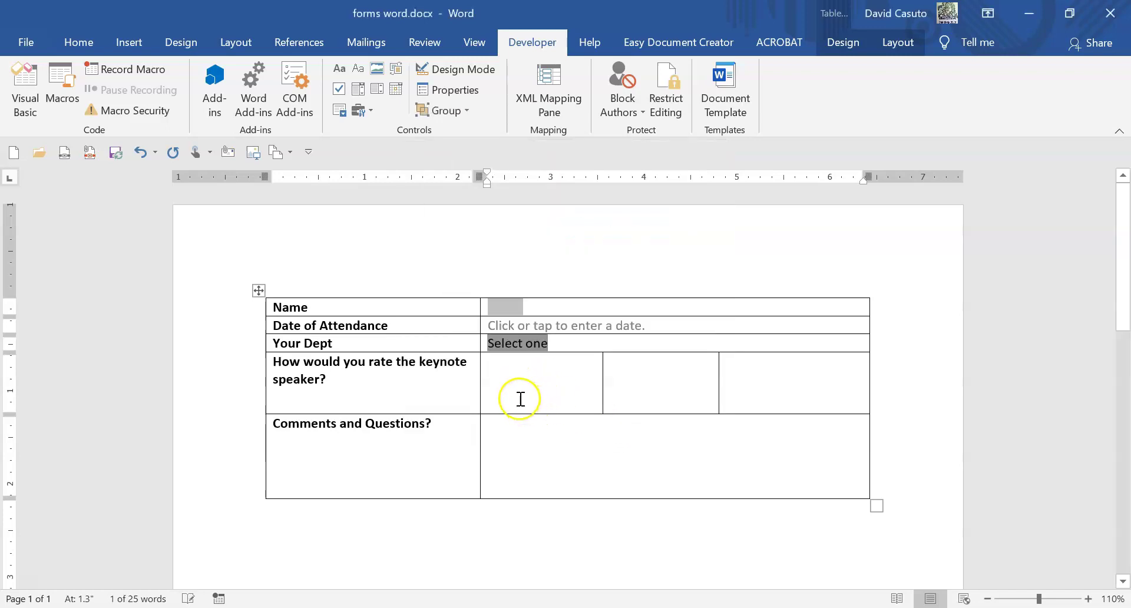
Step: Insert a legacy check box form field in the first cell of the keynote speaker rating row
left_click(522, 375)
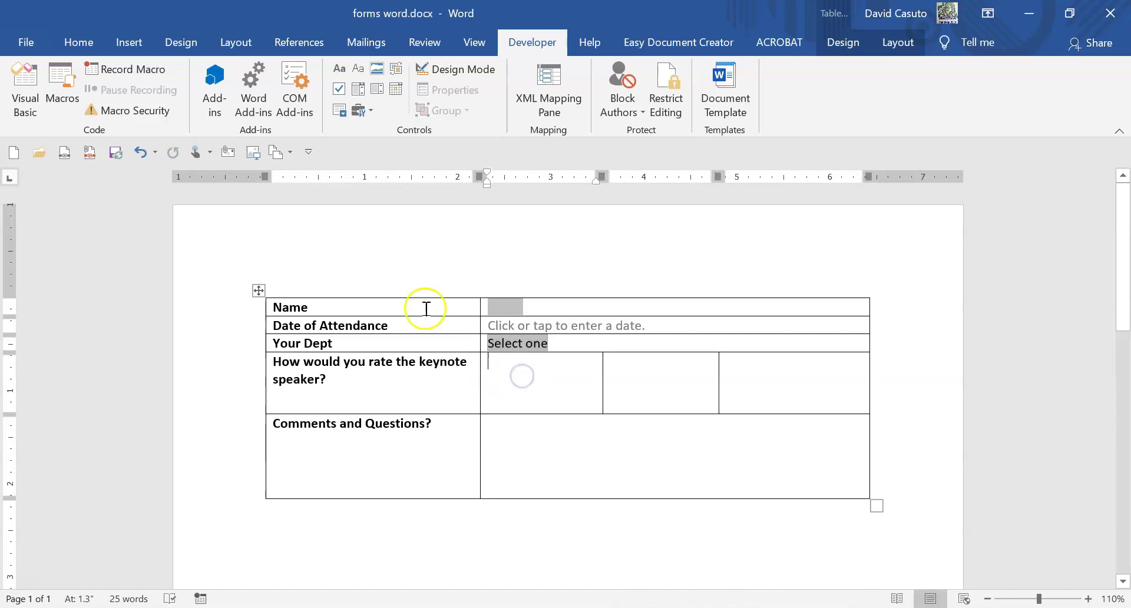
left_click(361, 111)
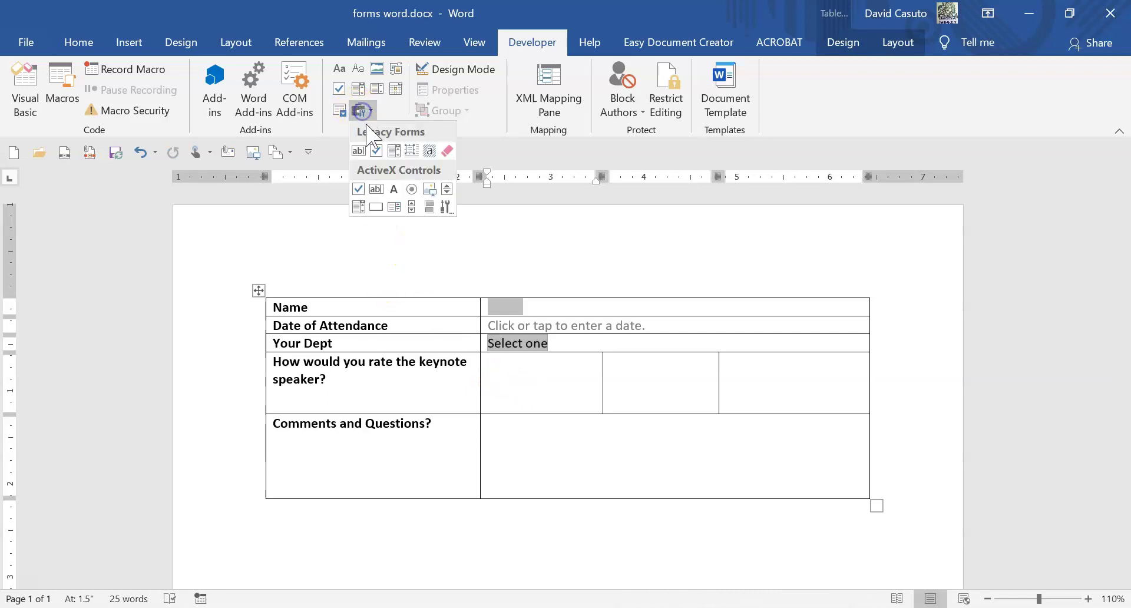
left_click(372, 152)
left_click(644, 367)
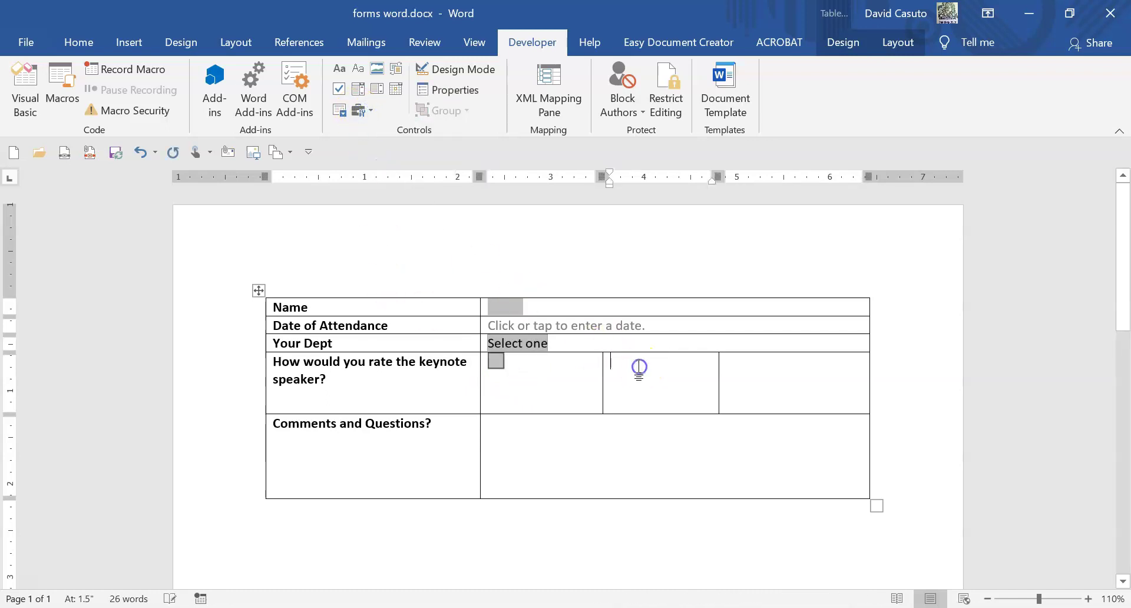
left_click(339, 89)
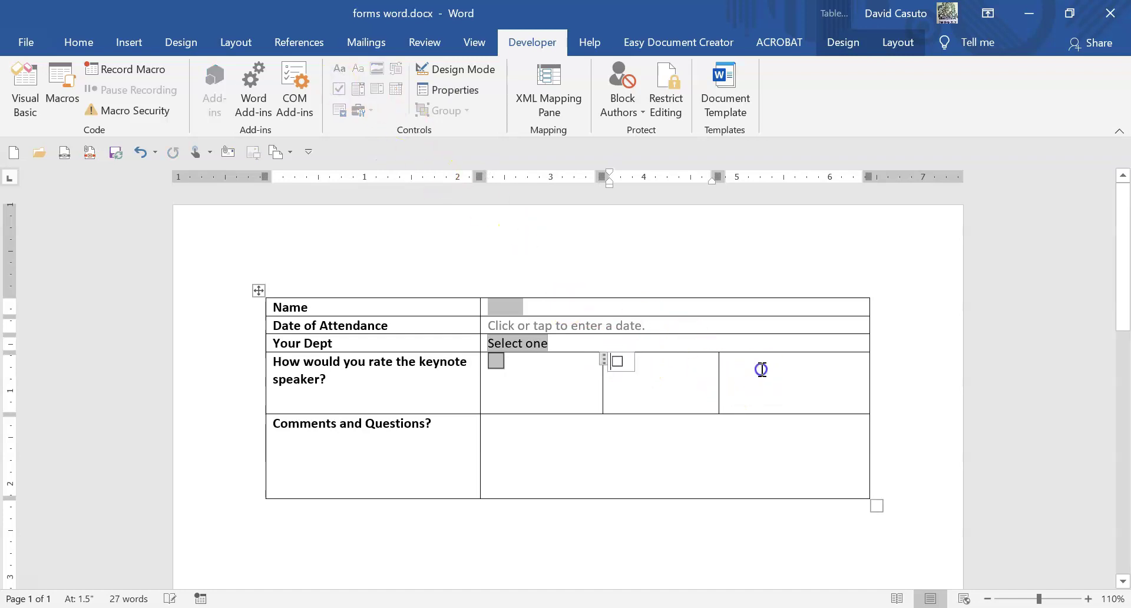
key("ctrl+z")
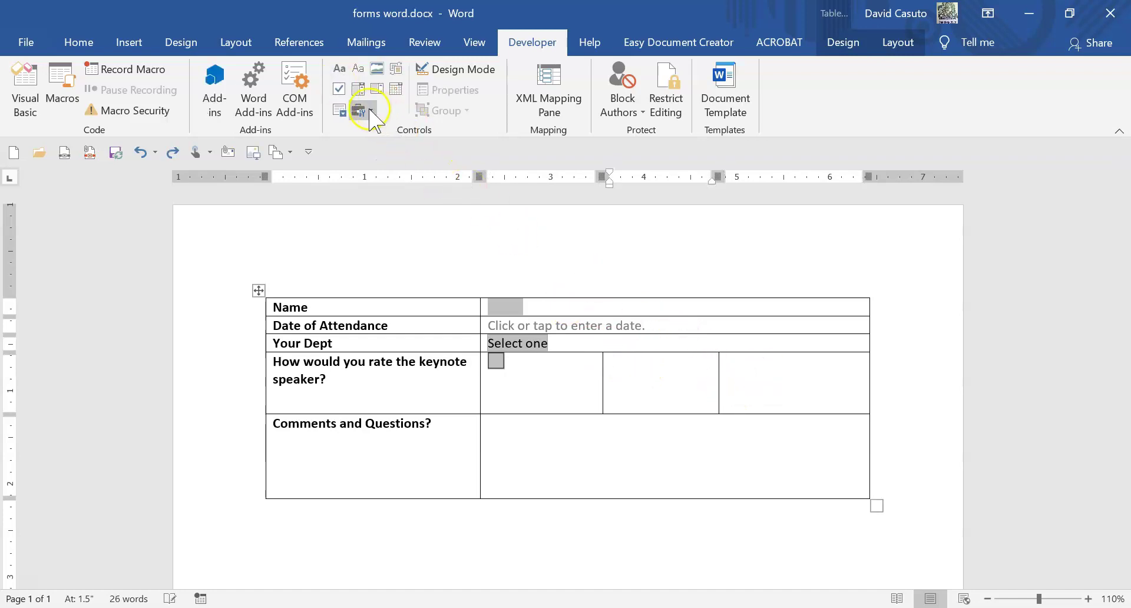
Step: Insert legacy check box form fields in the second and third answer cells of the keynote speaker rating row
left_click(361, 111)
left_click(725, 361)
left_click(364, 111)
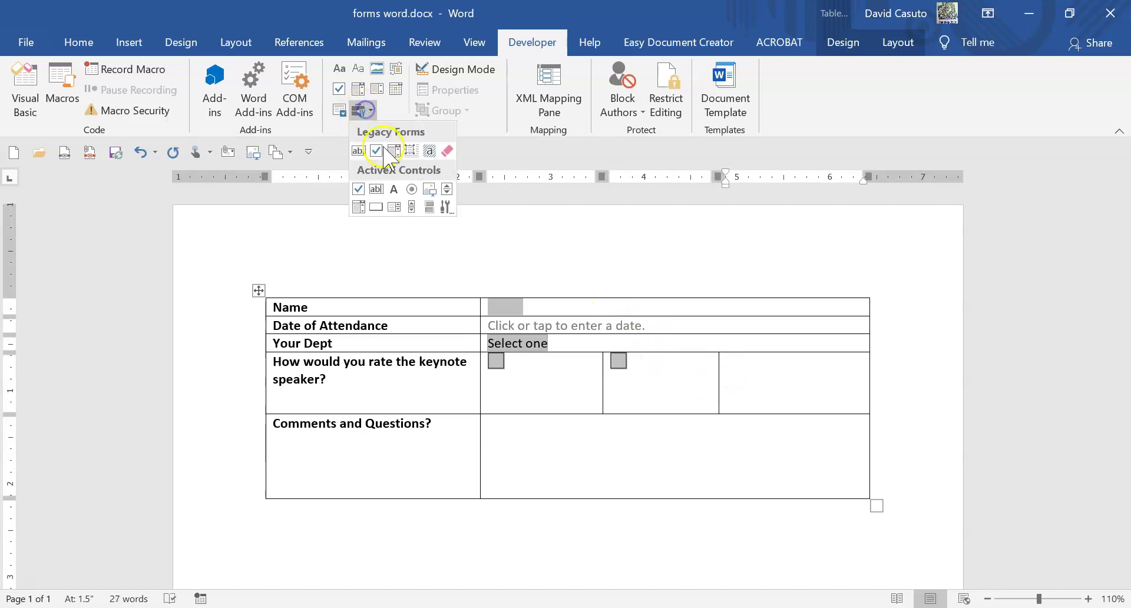
left_click(377, 151)
Step: Label the three rating check boxes Poor, Good and Excellent
left_click(523, 364)
type("Poor")
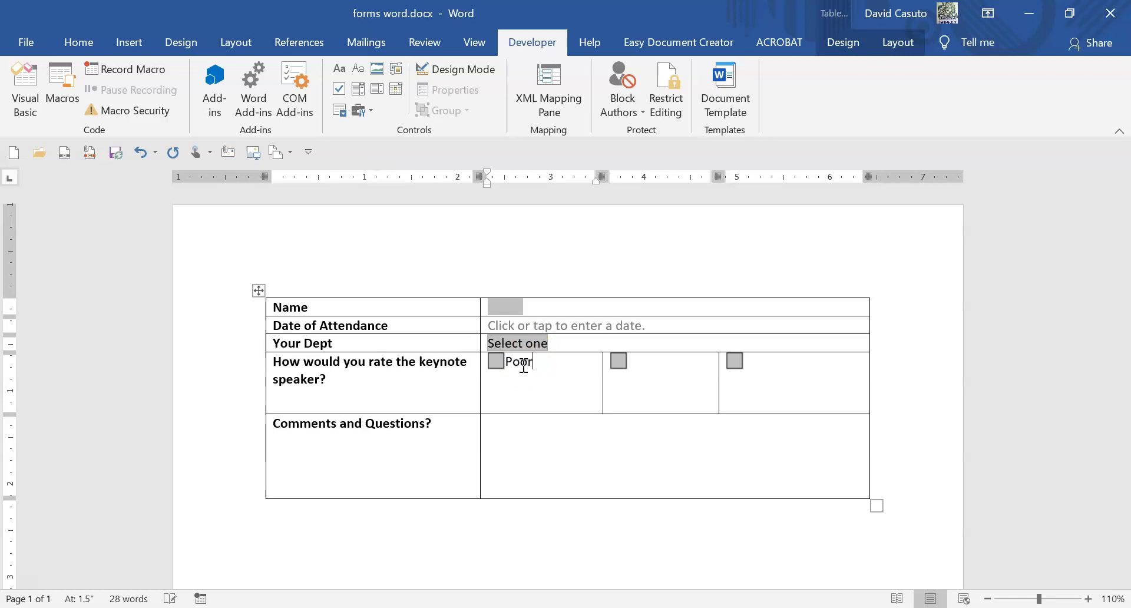
left_click(629, 361)
type("Good")
left_click(758, 356)
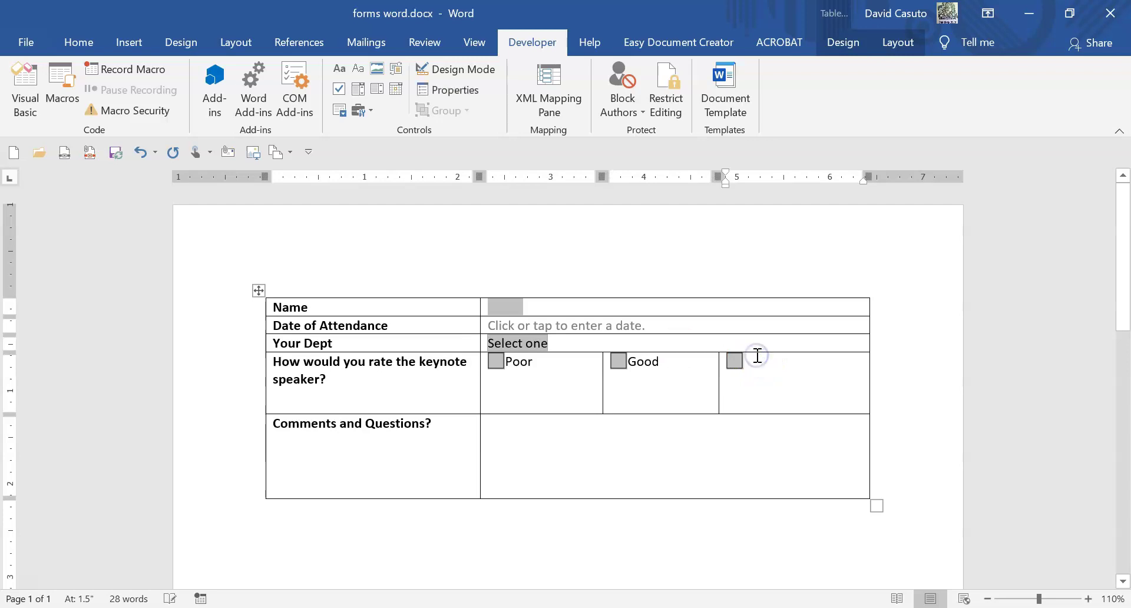
type("Excellent")
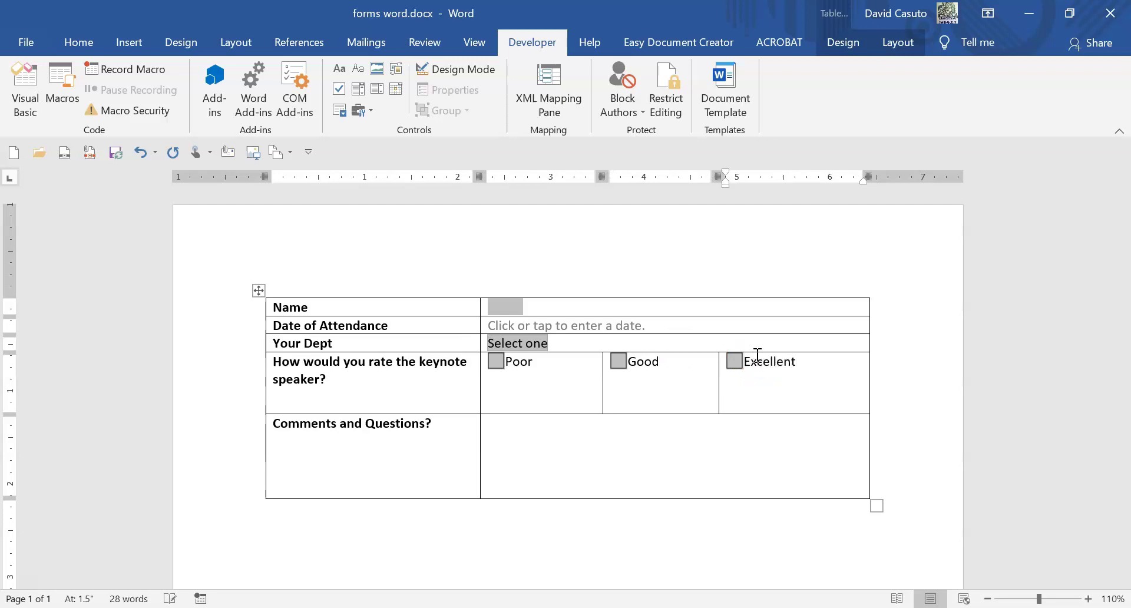
Step: Insert a legacy text form field in the answer cell of the Comments and Questions row
left_click(515, 432)
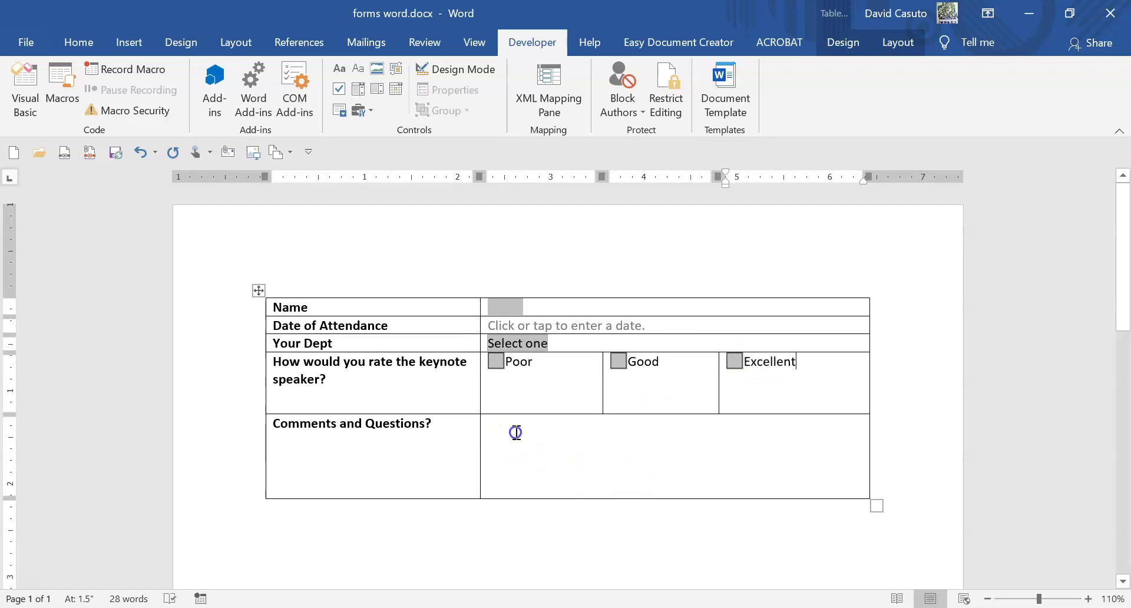
left_click(362, 110)
left_click(358, 151)
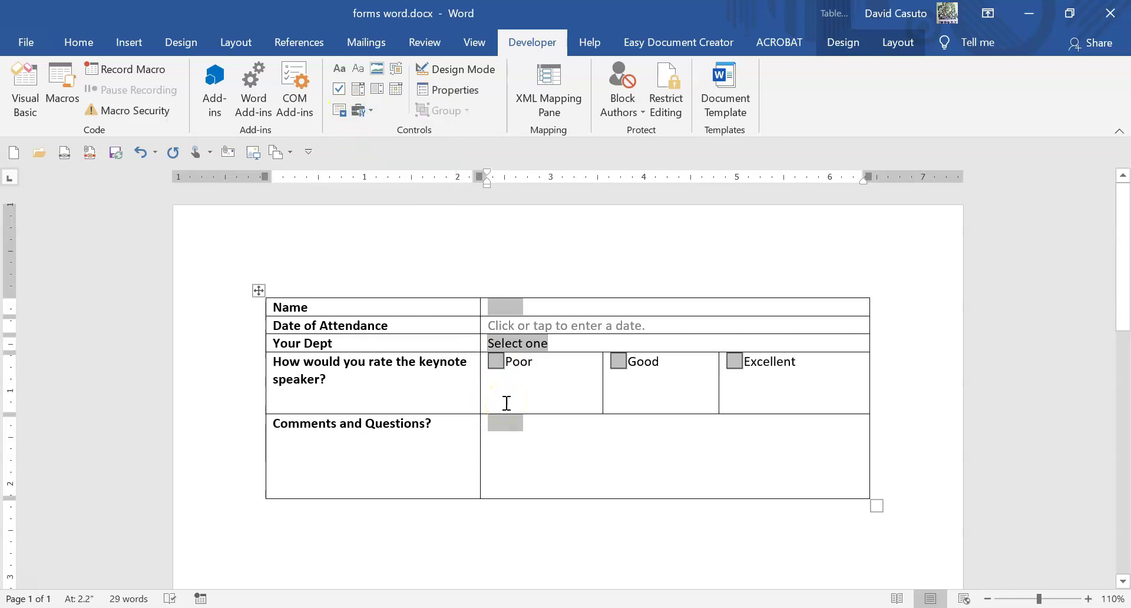
Step: Restrict editing of the document to filling in forms and start enforcing protection without a password
left_click(602, 387)
left_click(660, 103)
left_click(531, 352)
left_click(471, 377)
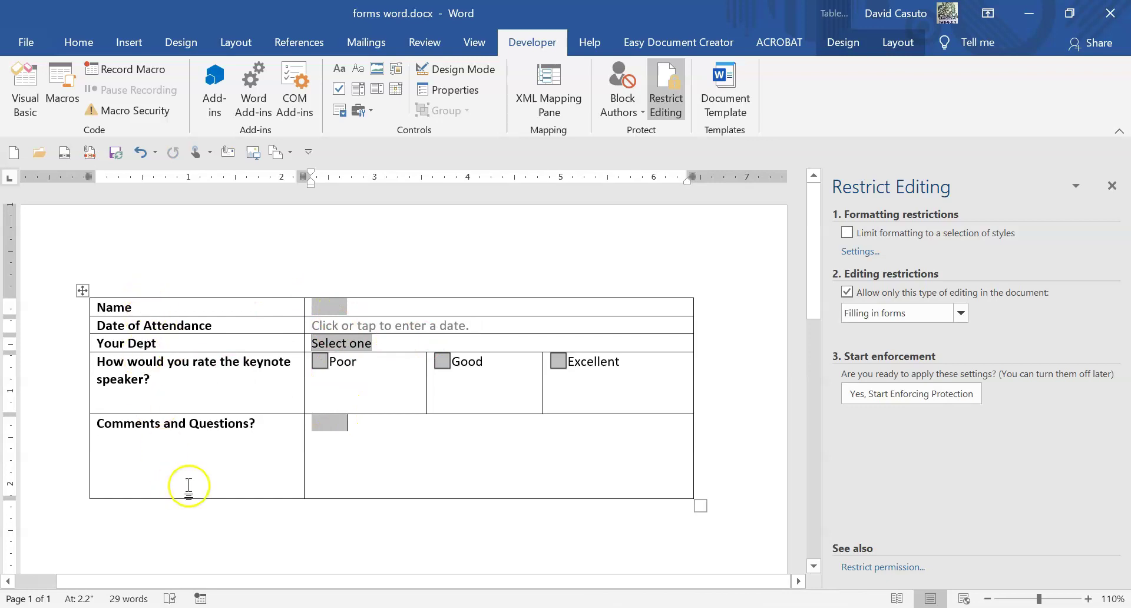
left_click(908, 399)
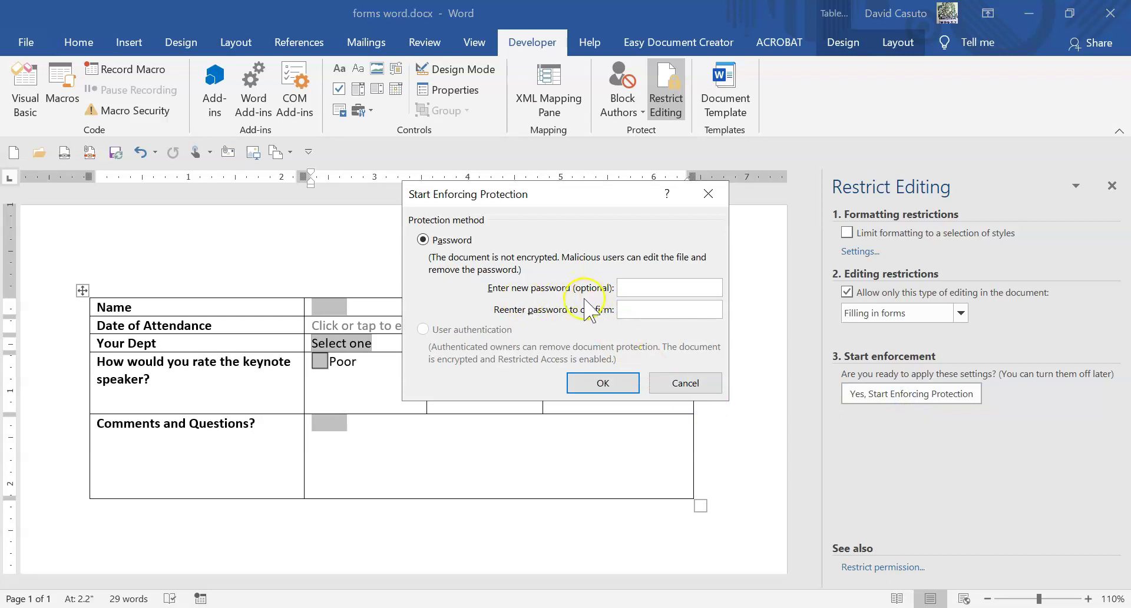
left_click(588, 382)
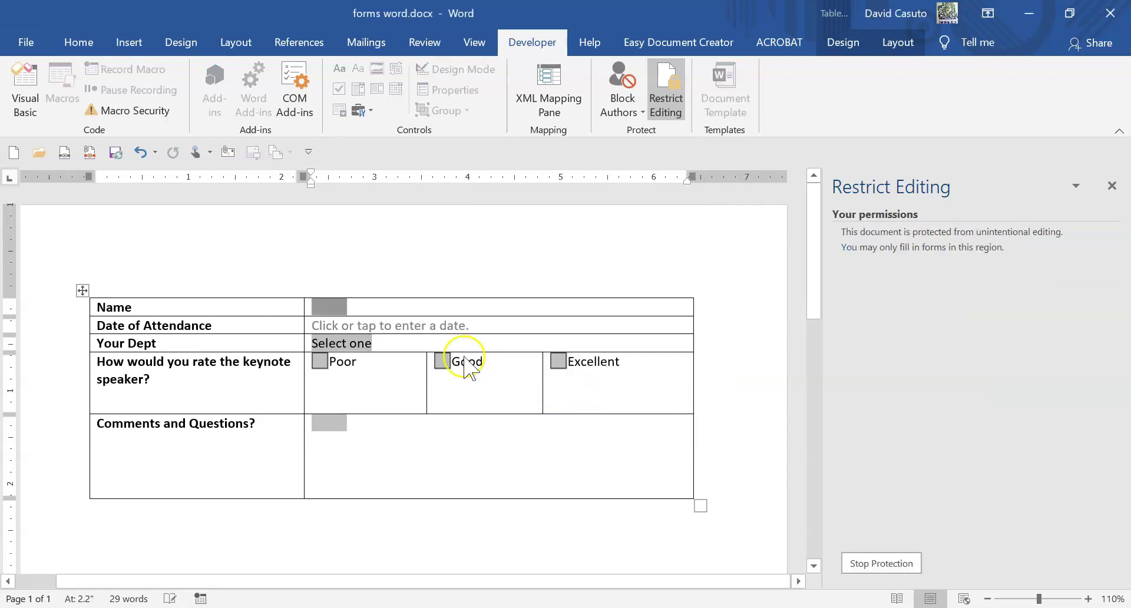
Step: Test the protected form by entering the attendee's full name in the Name field
left_click(328, 307)
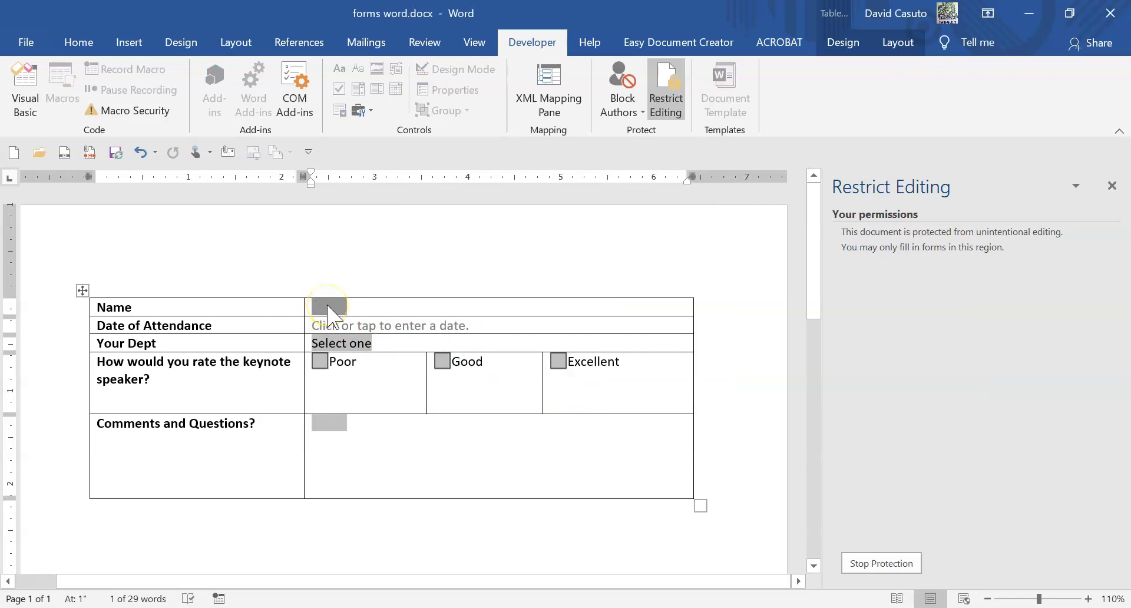
type("Bob S")
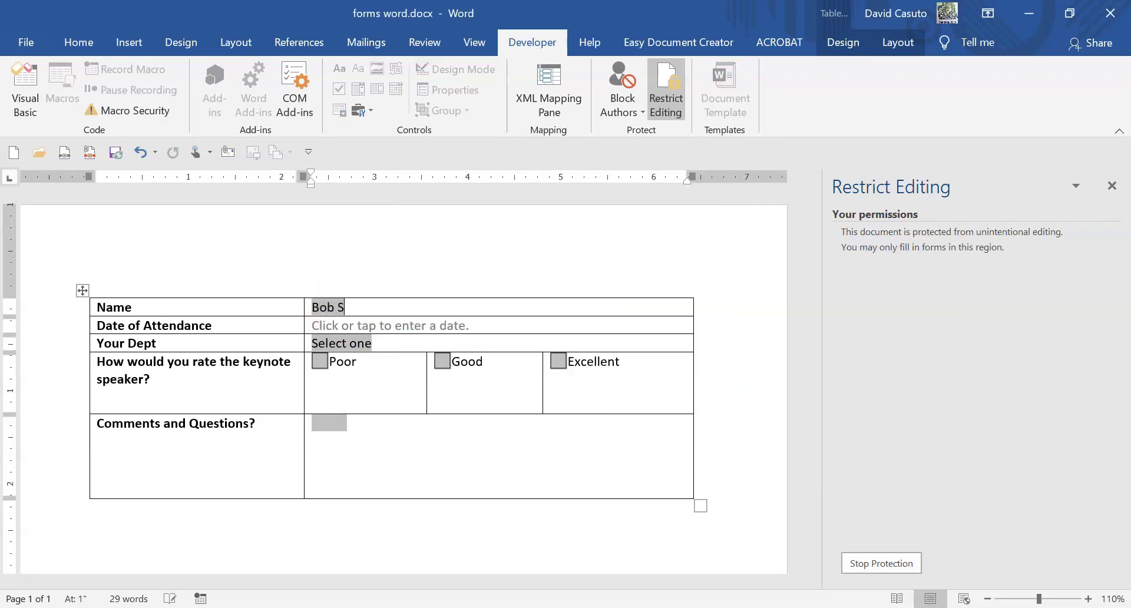
type("mith")
key("Tab")
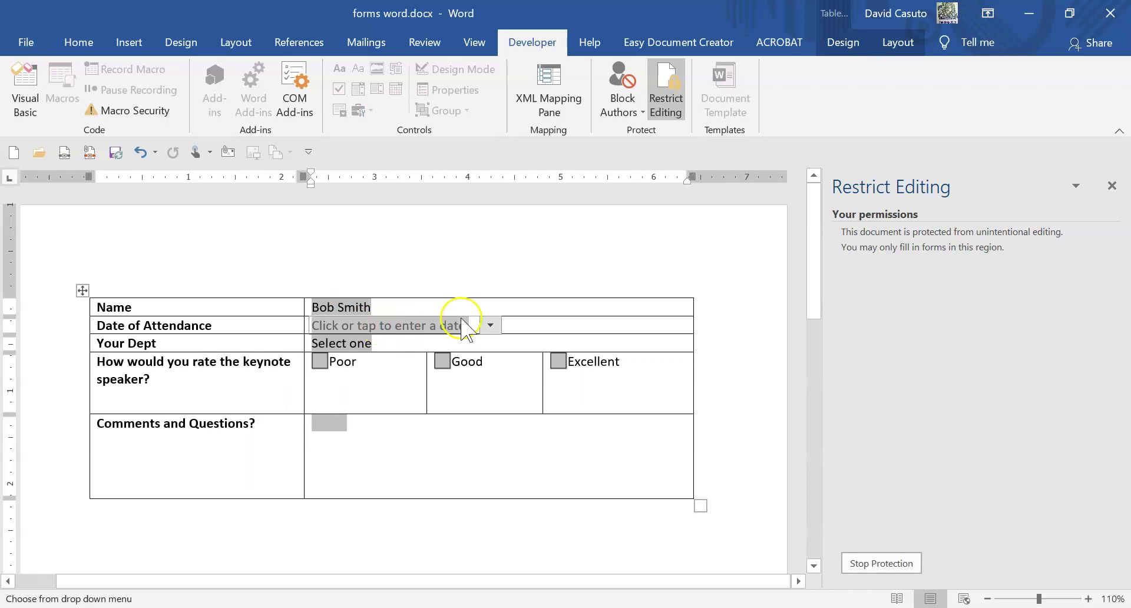
Step: Set the Date of Attendance to March 18, 2020 and choose HR as the department
left_click(490, 326)
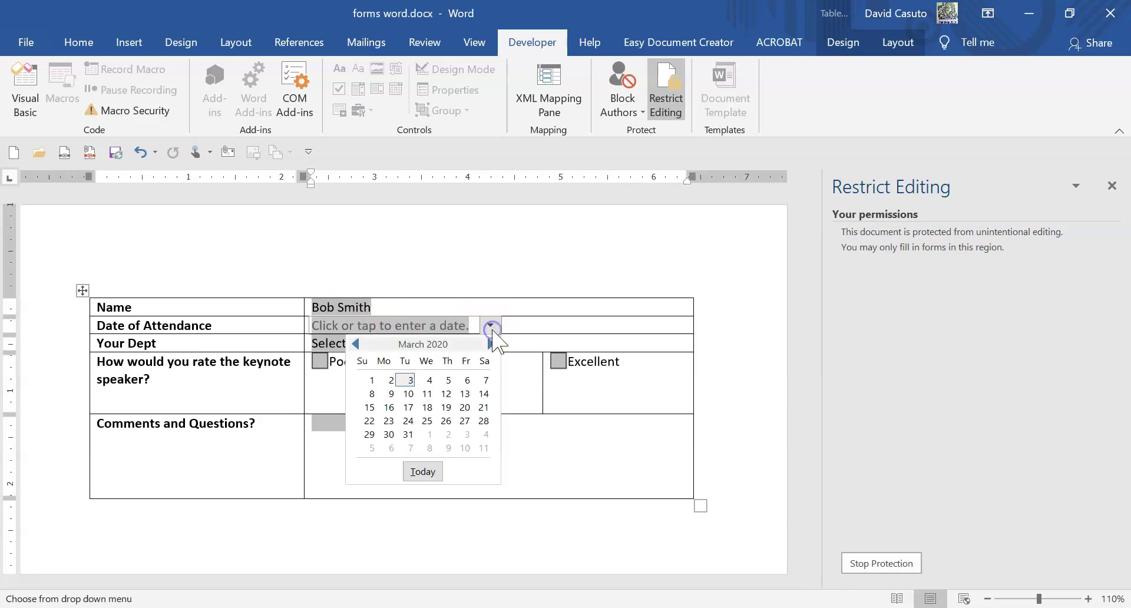
left_click(427, 407)
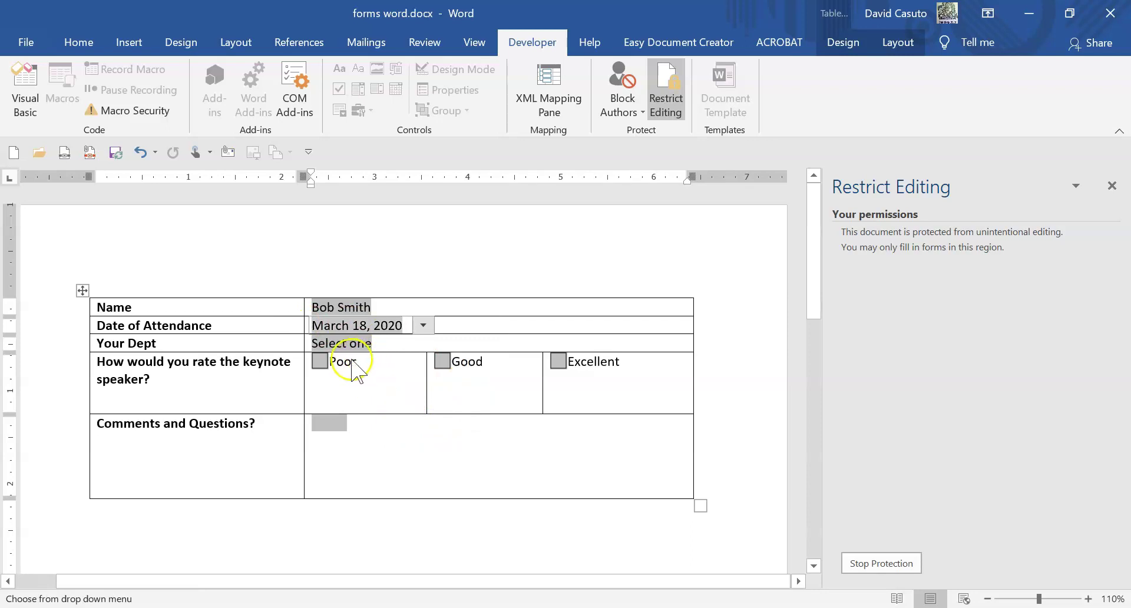
left_click(341, 344)
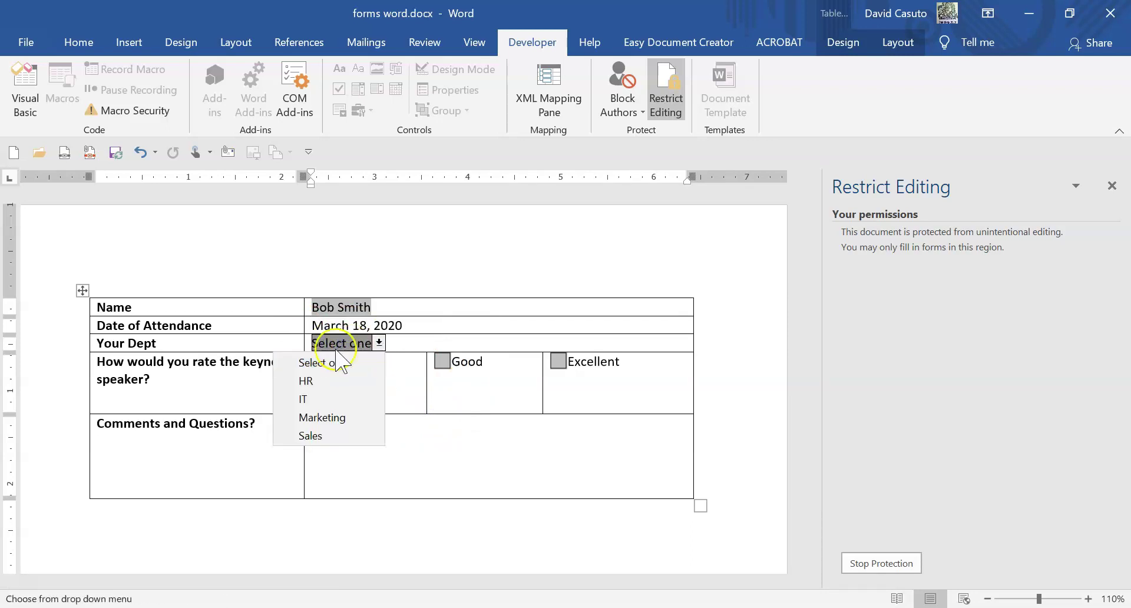
left_click(315, 382)
Step: Rate the keynote speaker Excellent instead of Poor and enter the comment "More and more stuff here."
left_click(320, 361)
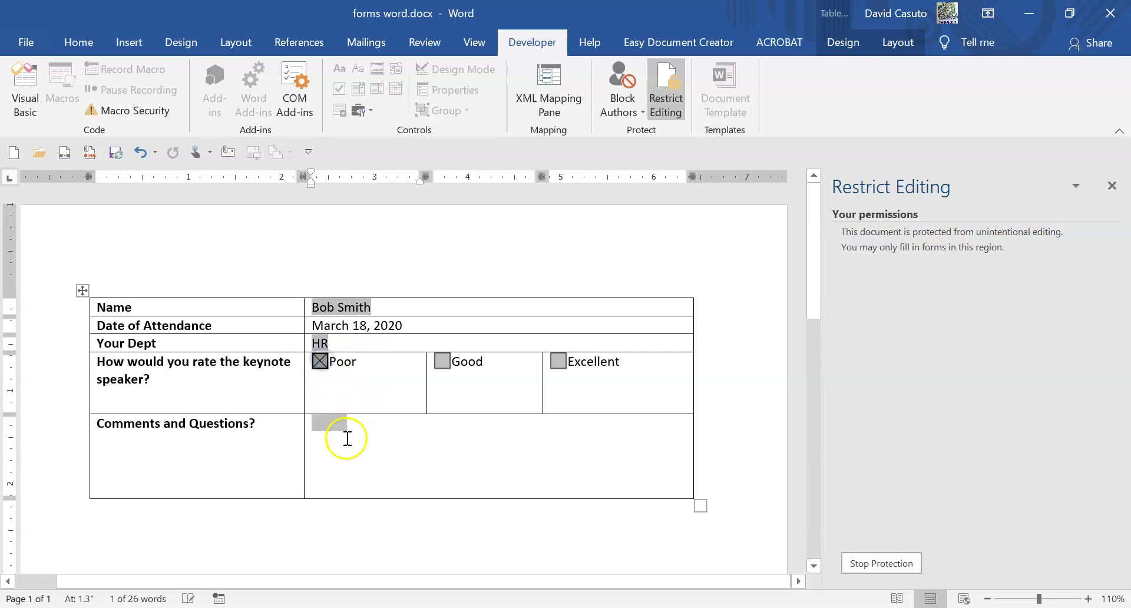
left_click(321, 362)
left_click(557, 362)
left_click(330, 423)
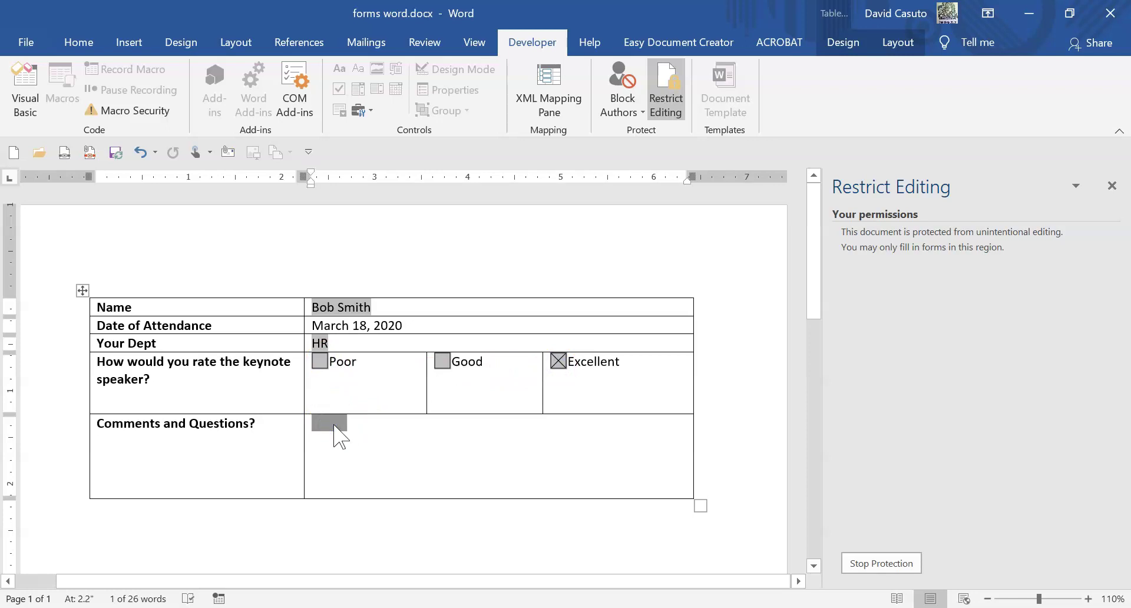
type("More and more stuff here.")
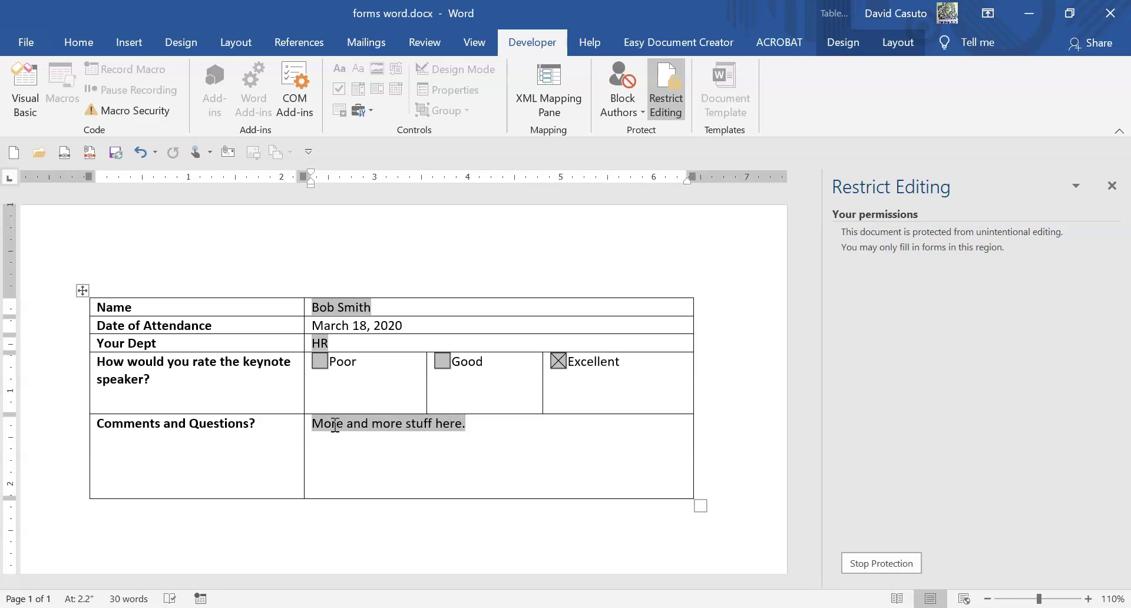